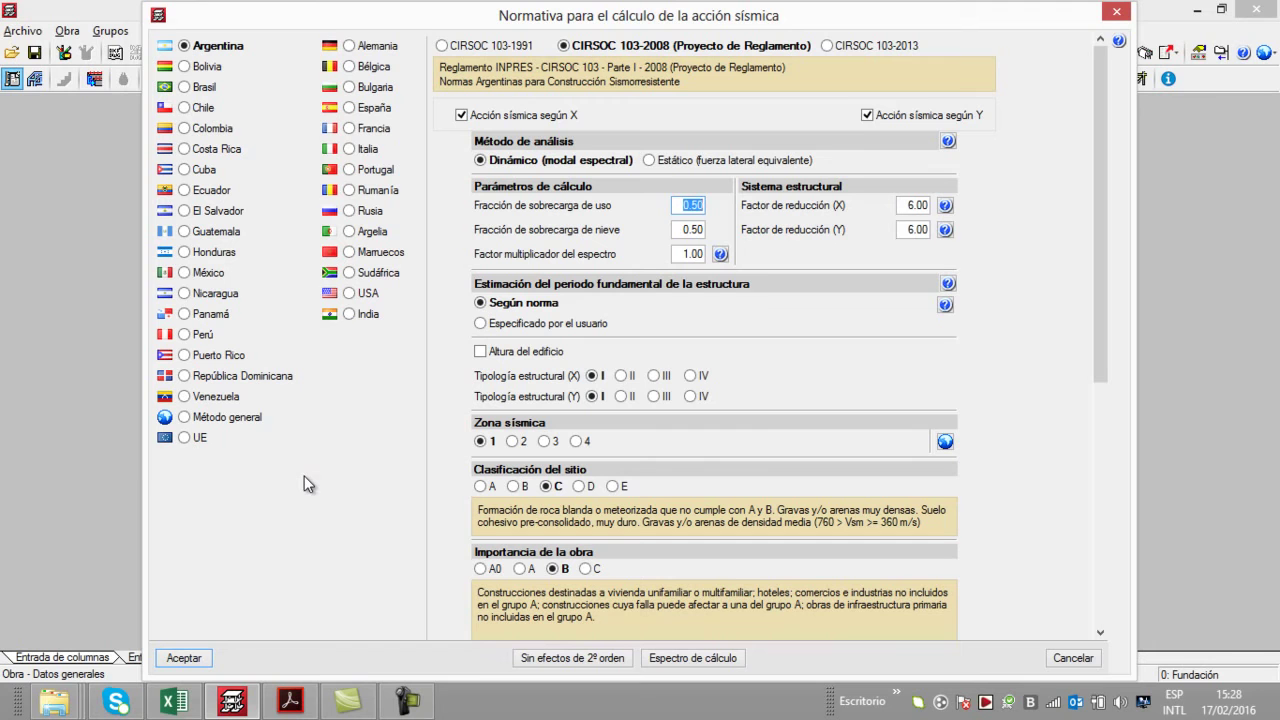
Compare the seismic codes of several countries, such as Argentina and Colombia, and select Ecuador as the country
{"action": "left_click", "coordinate": [184, 190]}
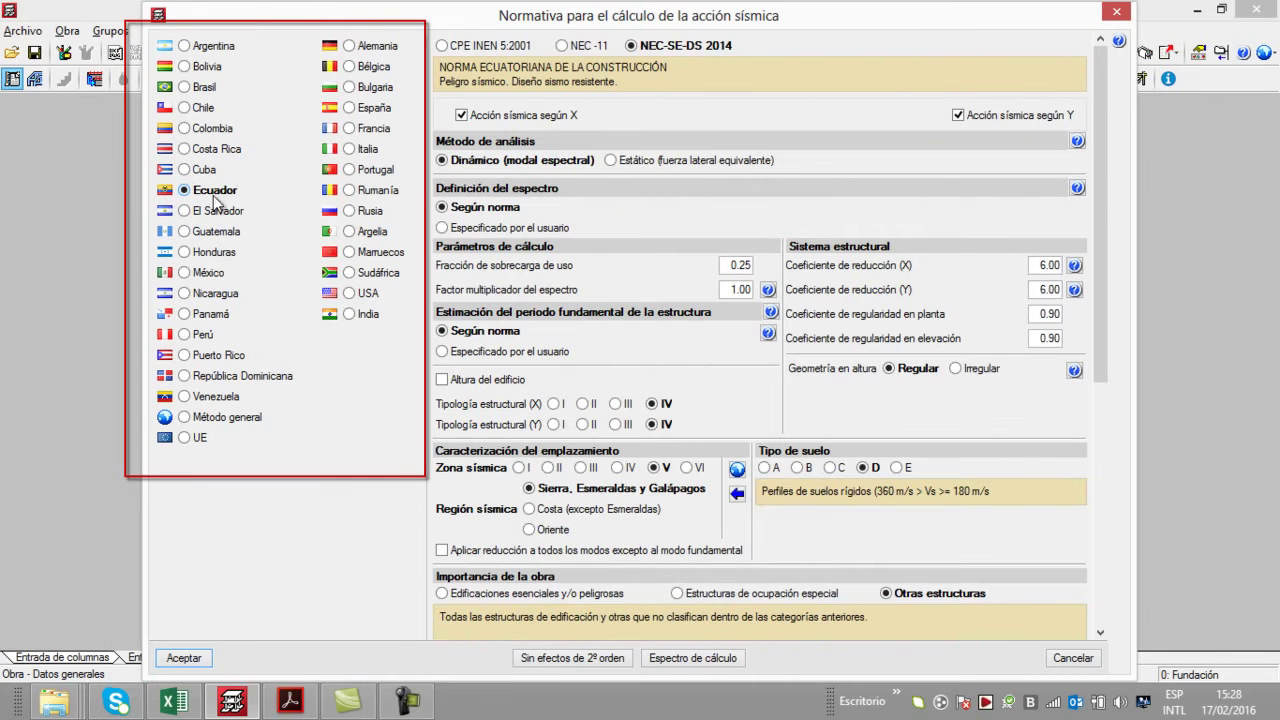
{"action": "left_click", "coordinate": [184, 87]}
{"action": "left_click", "coordinate": [184, 46]}
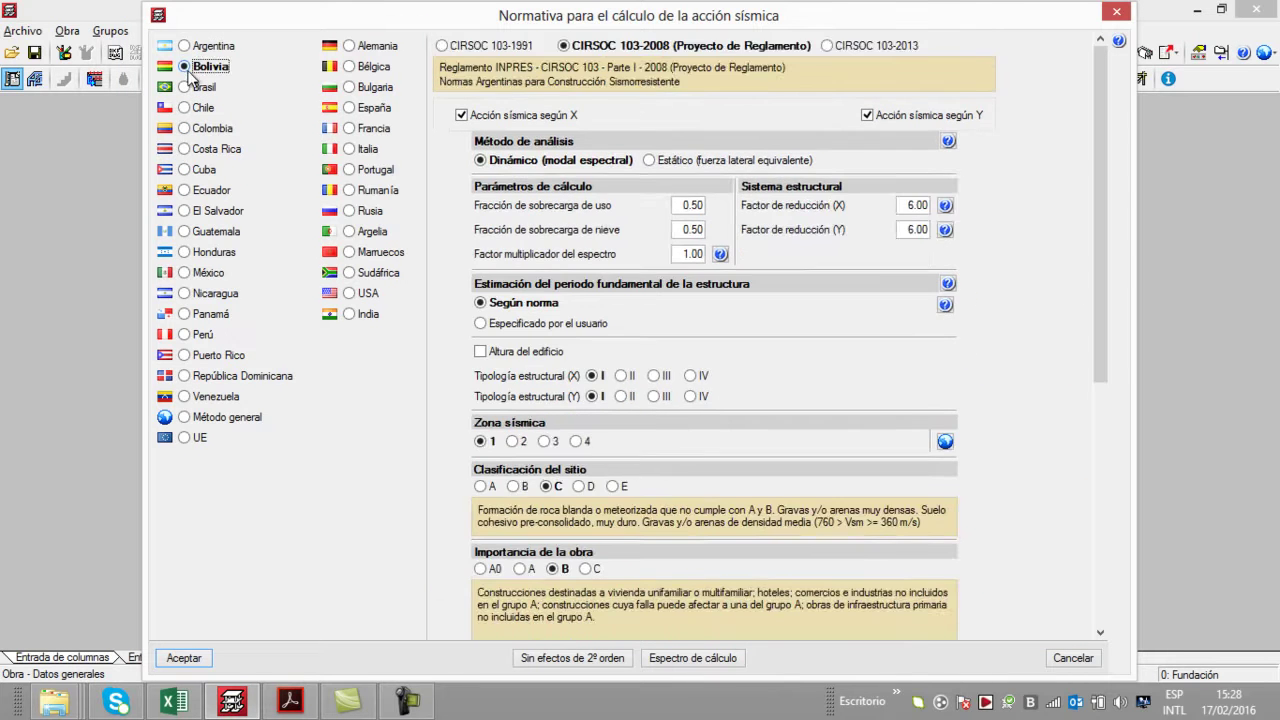
{"action": "left_click", "coordinate": [184, 66]}
{"action": "left_click", "coordinate": [184, 128]}
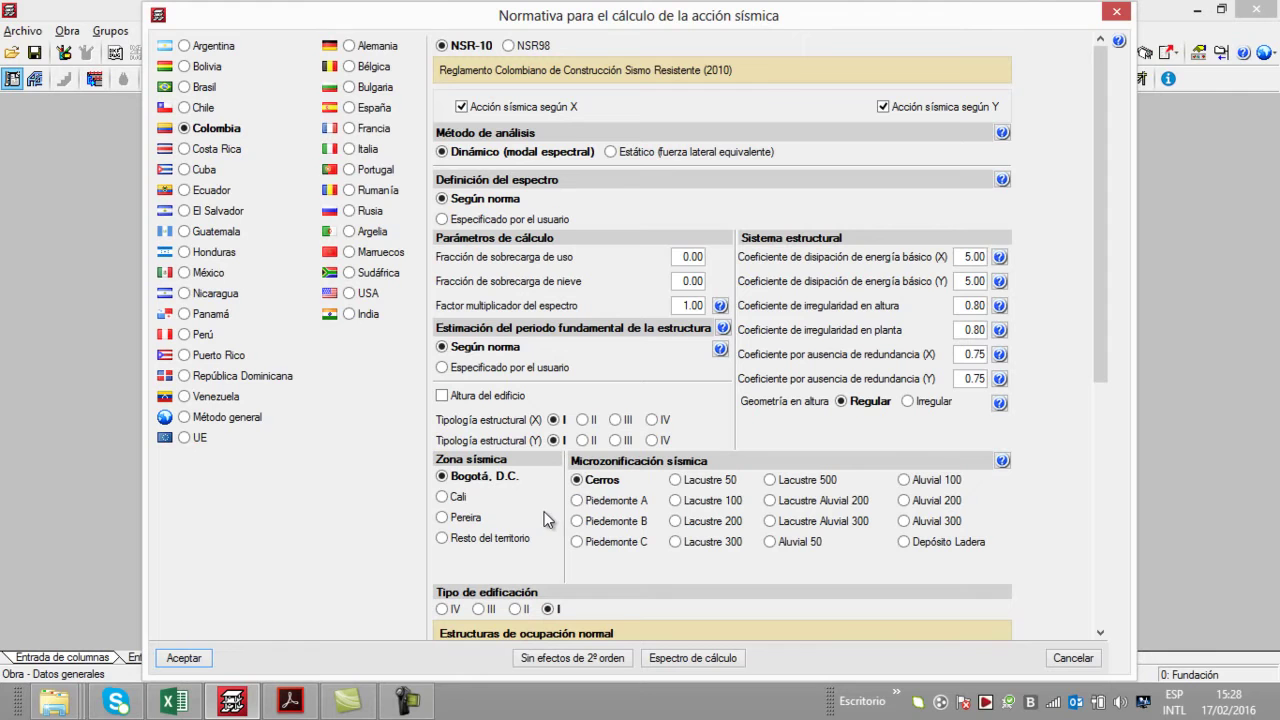
{"action": "left_click", "coordinate": [194, 192]}
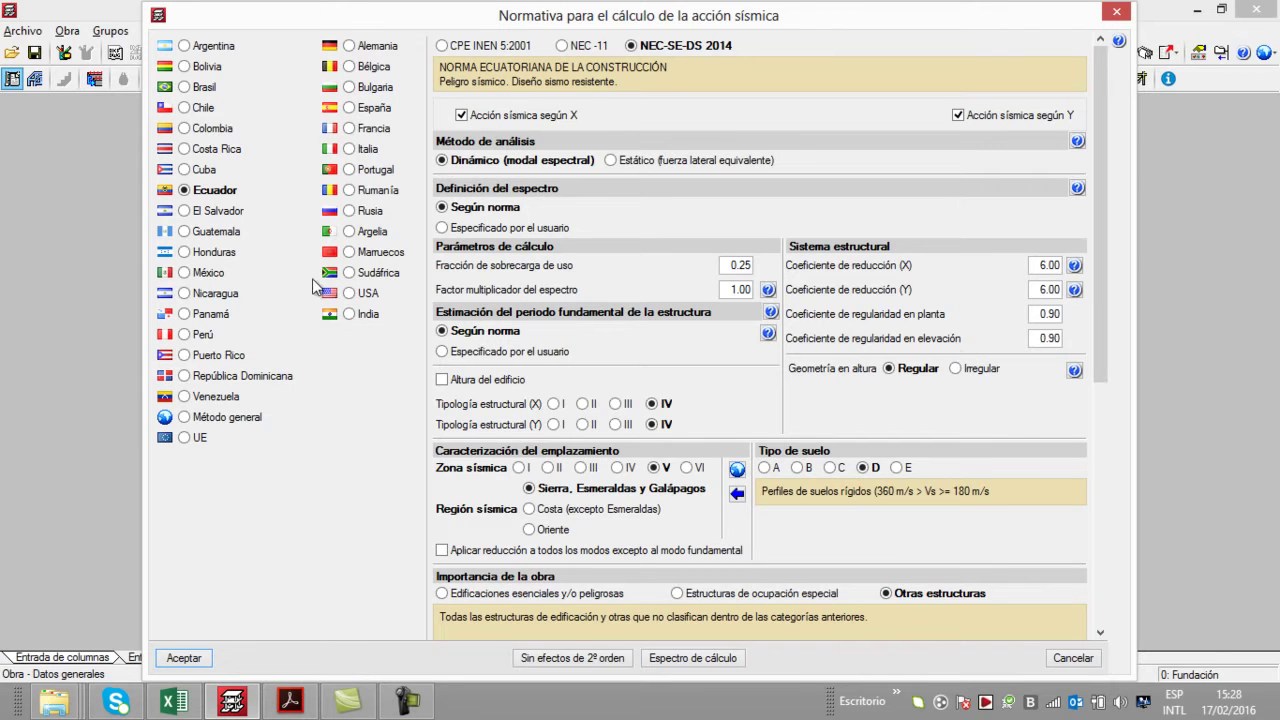
Compare NEC-11 with NEC-SE-DS 2014, ending on the 2014 version, and consult its reduction coefficient table for X
{"action": "mouse_move", "coordinate": [1100, 292]}
{"action": "left_mouse_down"}
{"action": "mouse_move", "coordinate": [1099, 378]}
{"action": "mouse_move", "coordinate": [1099, 290]}
{"action": "left_mouse_up"}
{"action": "left_click", "coordinate": [562, 45]}
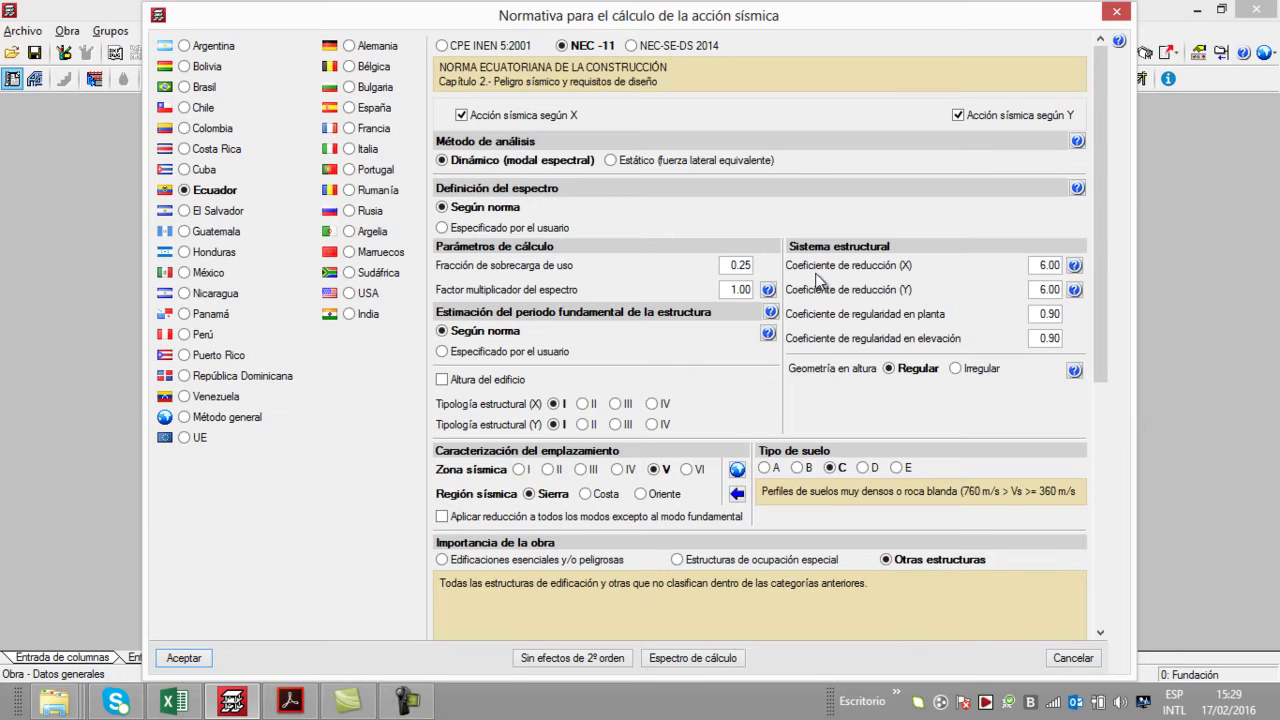
{"action": "left_click", "coordinate": [1074, 265]}
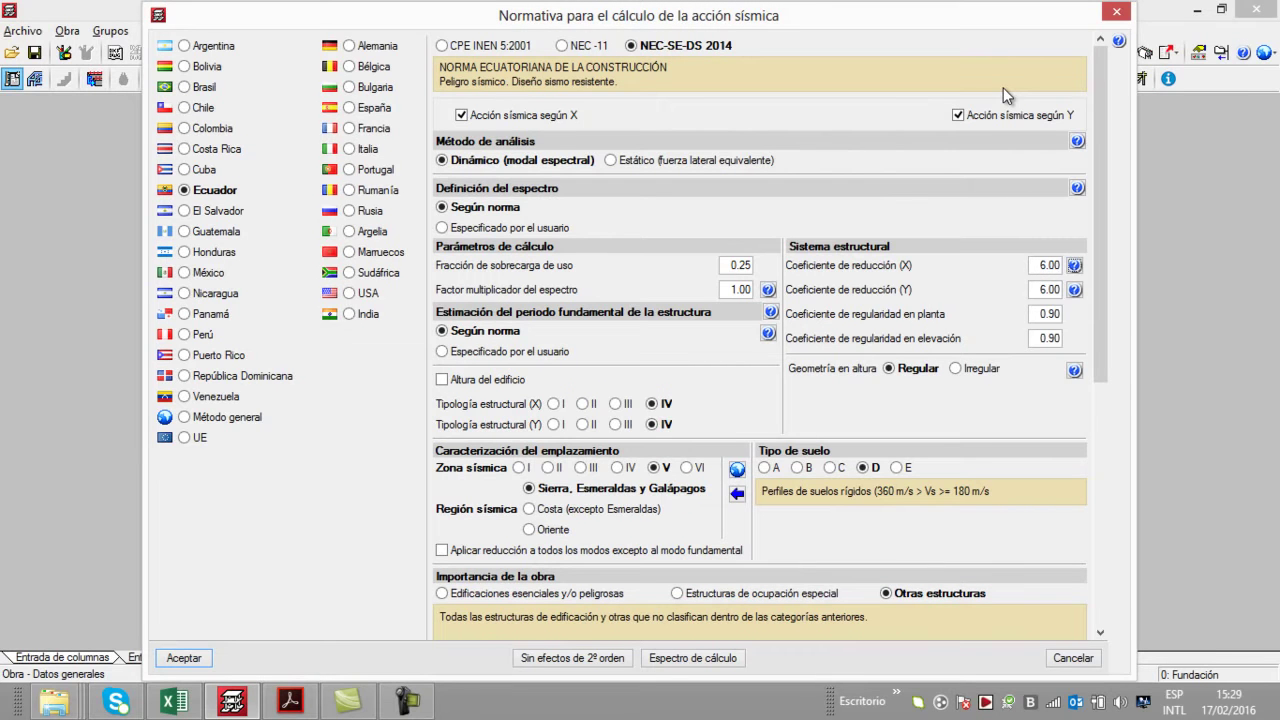
{"action": "left_click", "coordinate": [1074, 265]}
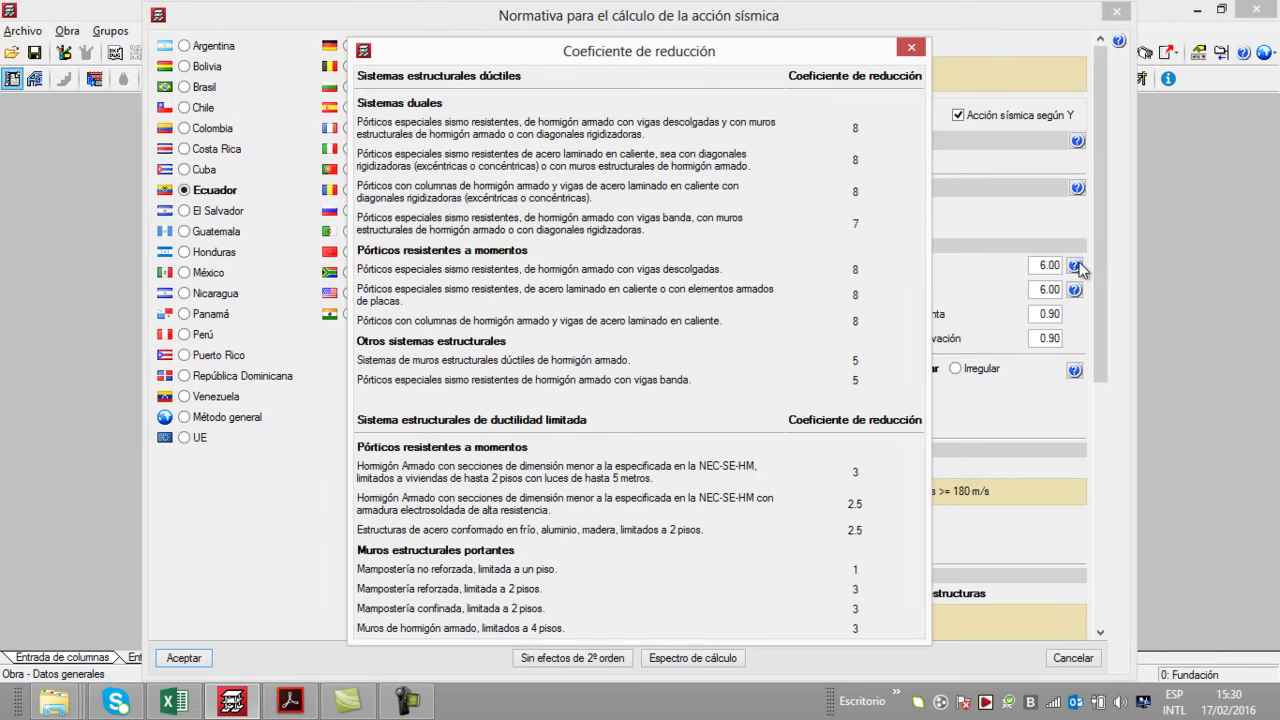
{"action": "left_click", "coordinate": [911, 49]}
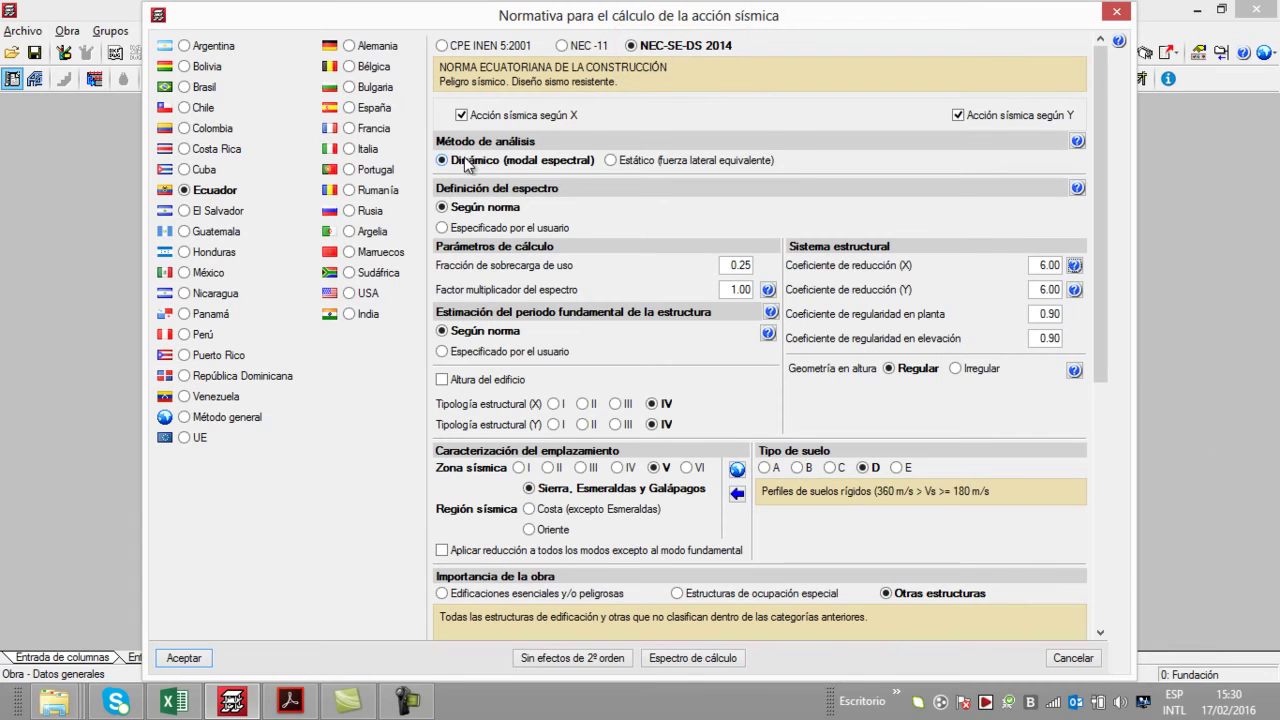
Compare the options of the static equivalent lateral force and dynamic analysis methods, ending on Dinámico (modal espectral)
{"action": "left_click", "coordinate": [611, 163]}
{"action": "scroll", "coordinate": [1106, 314], "scroll_direction": "down", "scroll_amount": 1}
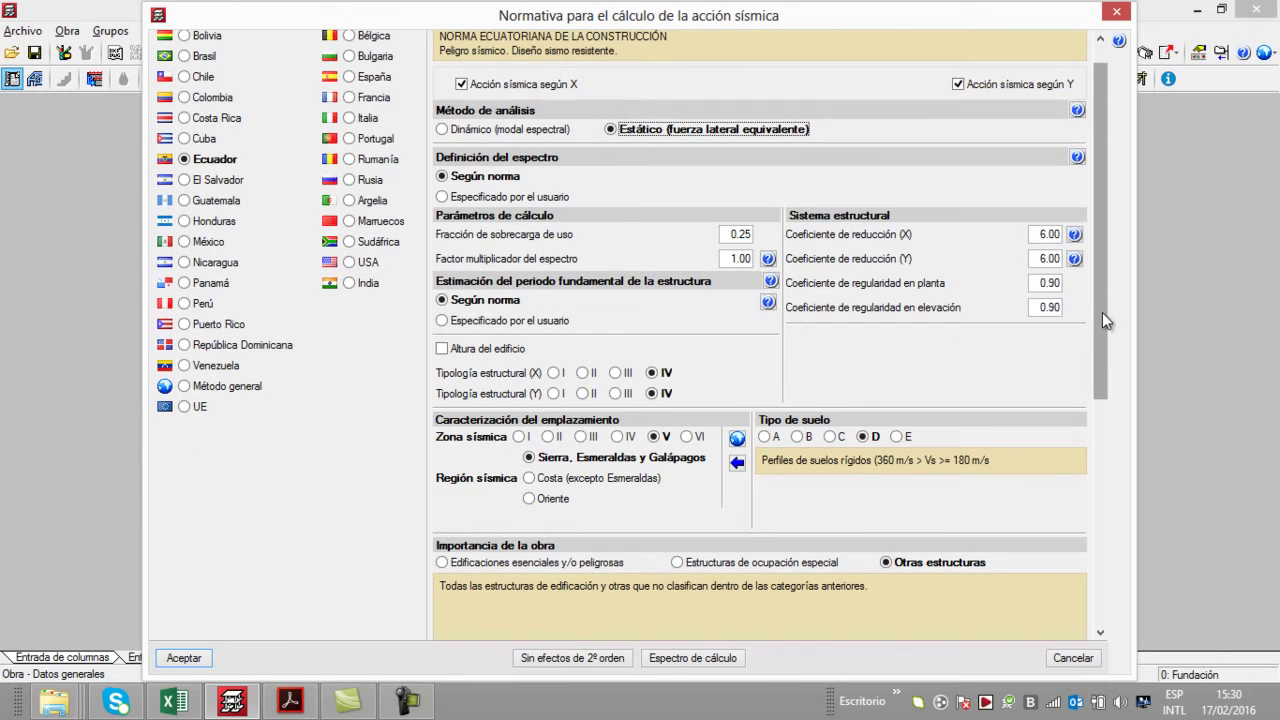
{"action": "left_click_drag", "start_coordinate": [1106, 316], "coordinate": [1103, 268]}
{"action": "left_click", "coordinate": [442, 130]}
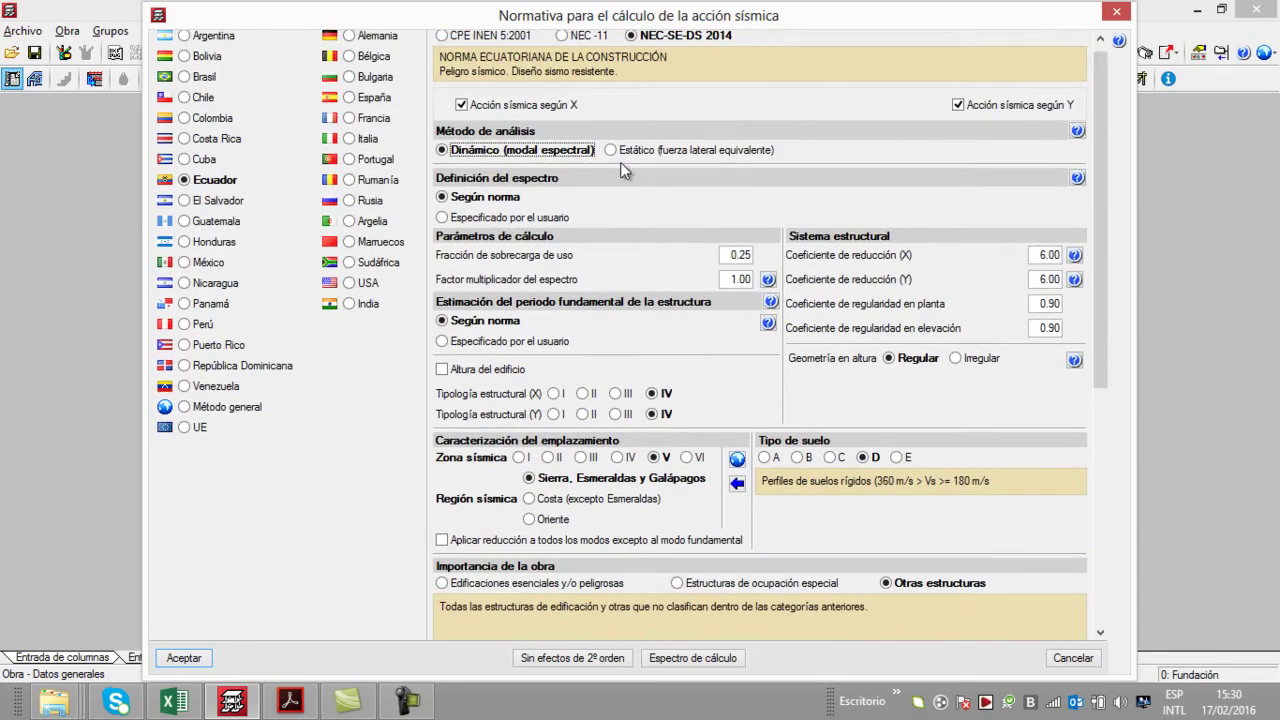
{"action": "left_click", "coordinate": [611, 150]}
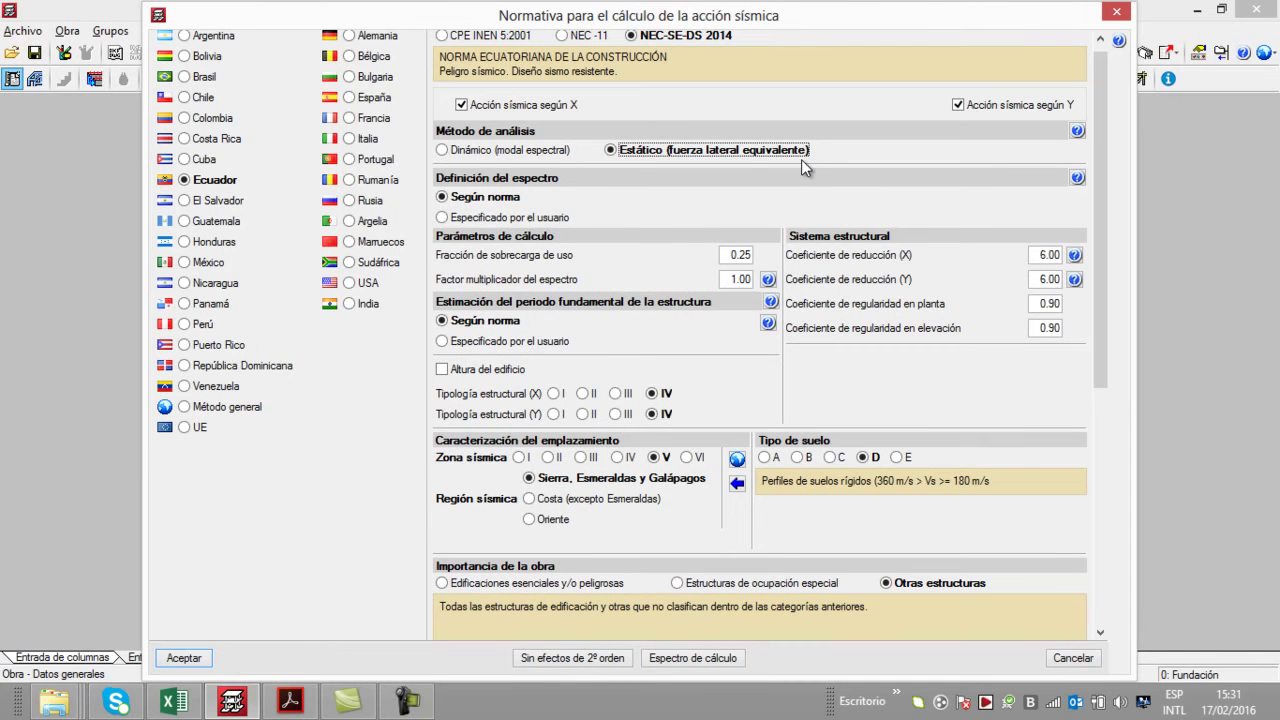
{"action": "left_click", "coordinate": [500, 150]}
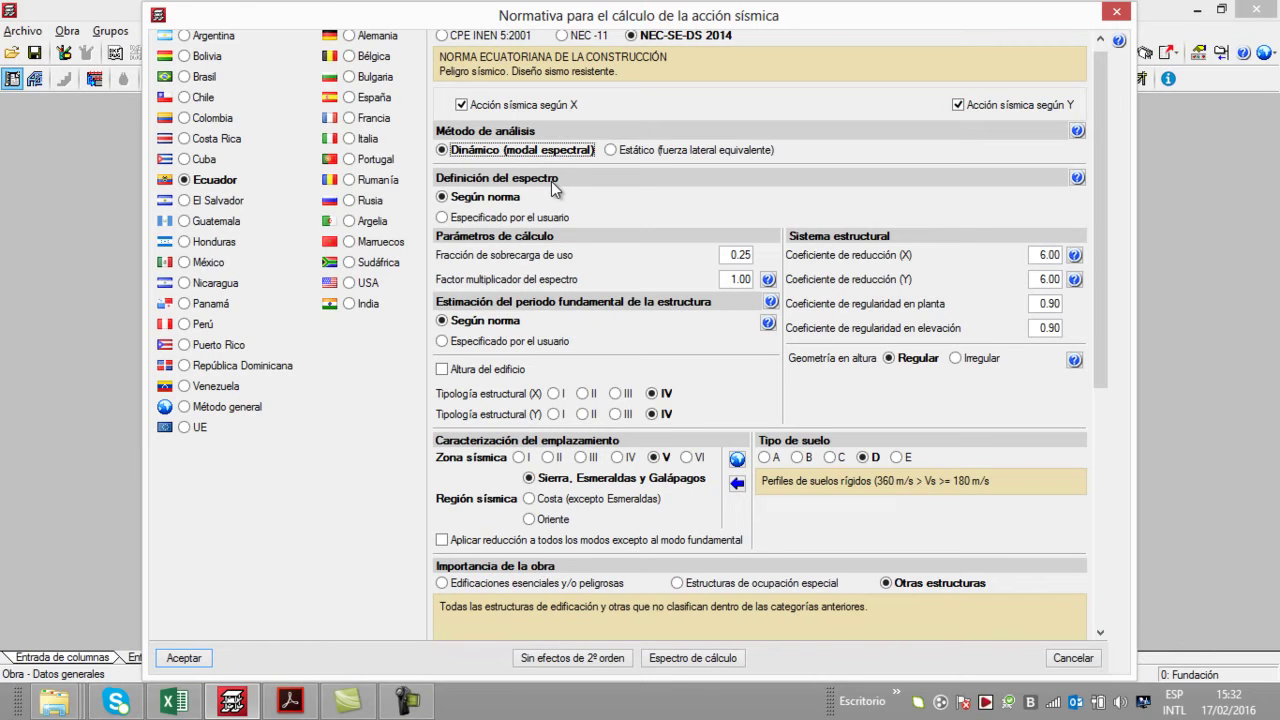
Inspect the user-specified spectrum and its period and amplification factor table, and return the spectrum definition to Según norma
{"action": "key", "text": "Tab"}
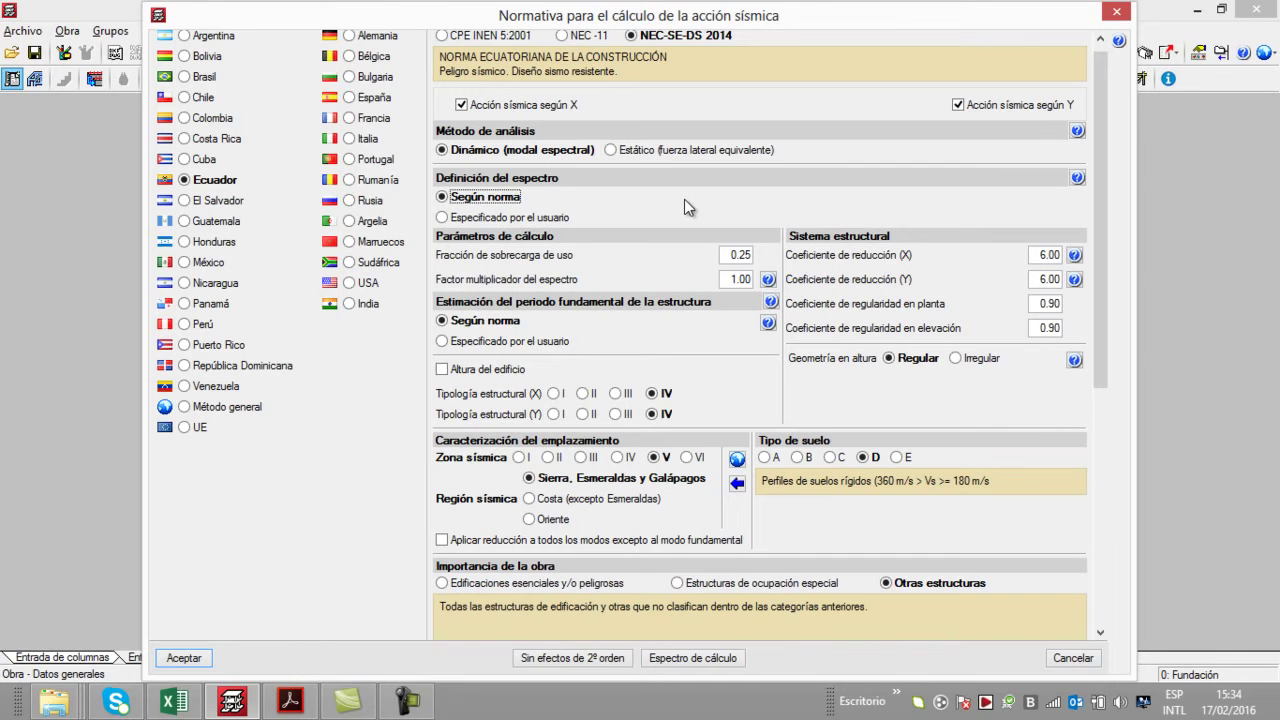
{"action": "left_click", "coordinate": [442, 217]}
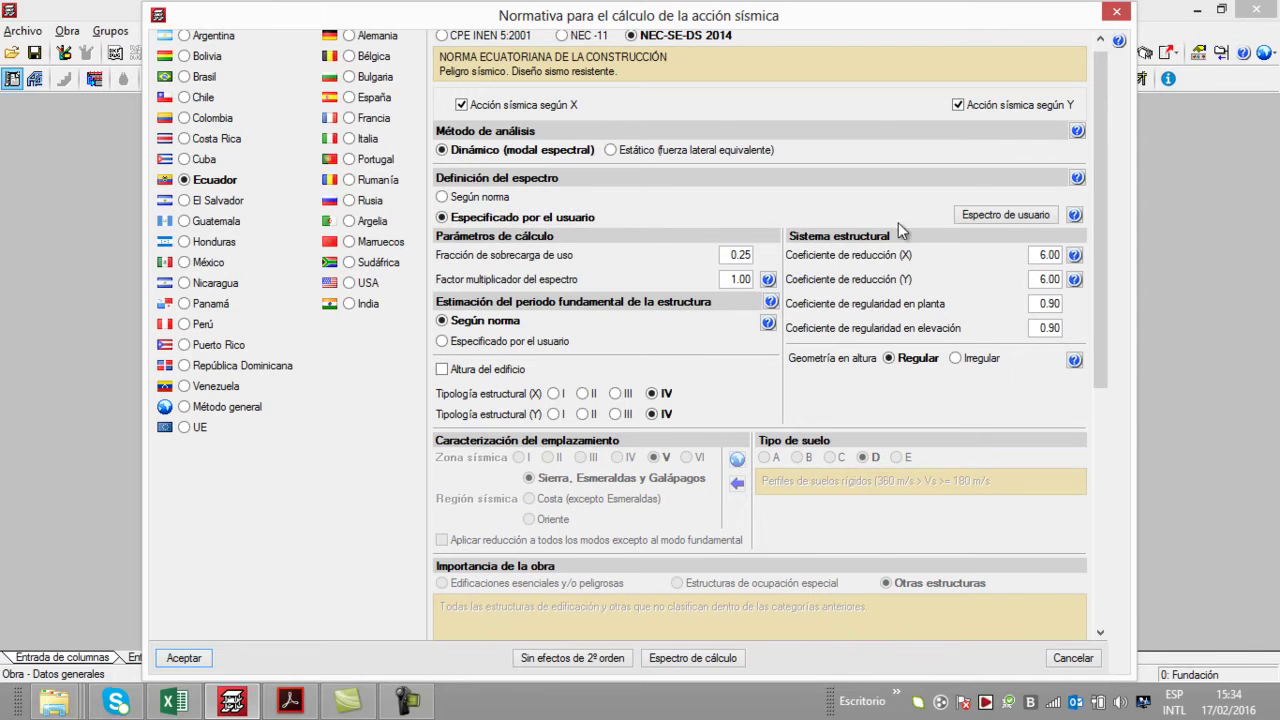
{"action": "left_click", "coordinate": [966, 217]}
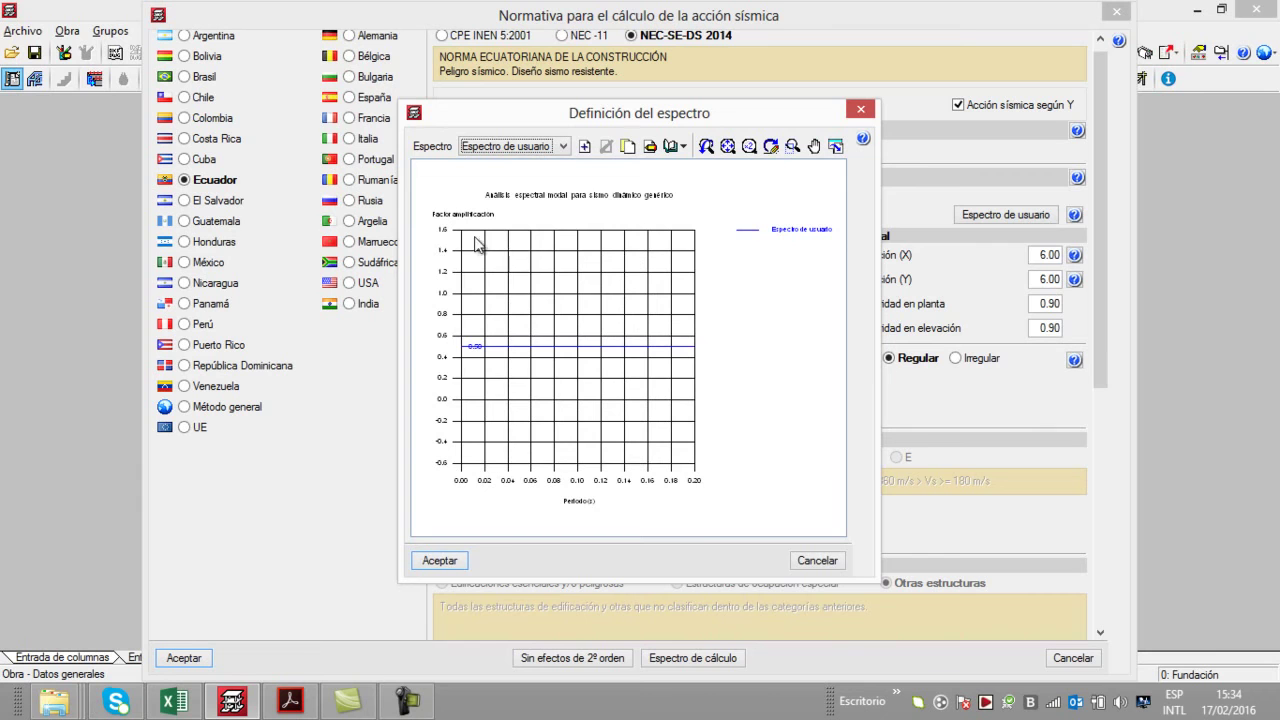
{"action": "left_click", "coordinate": [650, 146]}
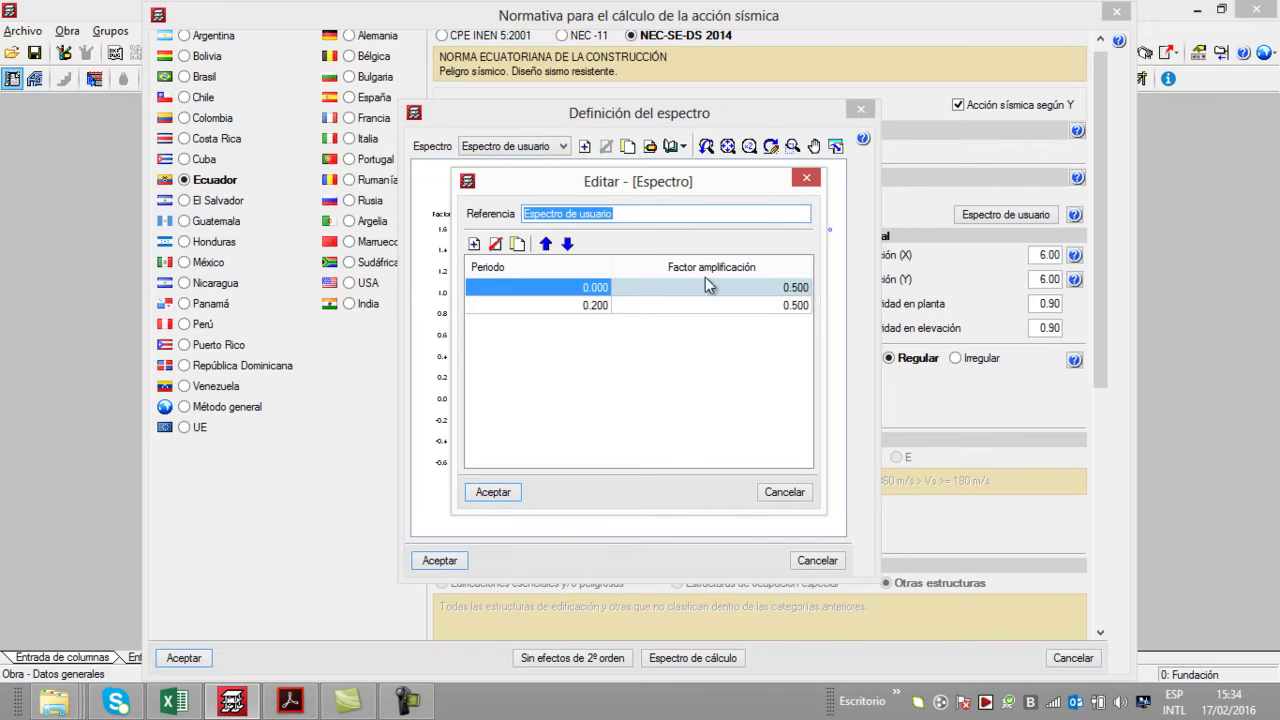
{"action": "left_click", "coordinate": [806, 180]}
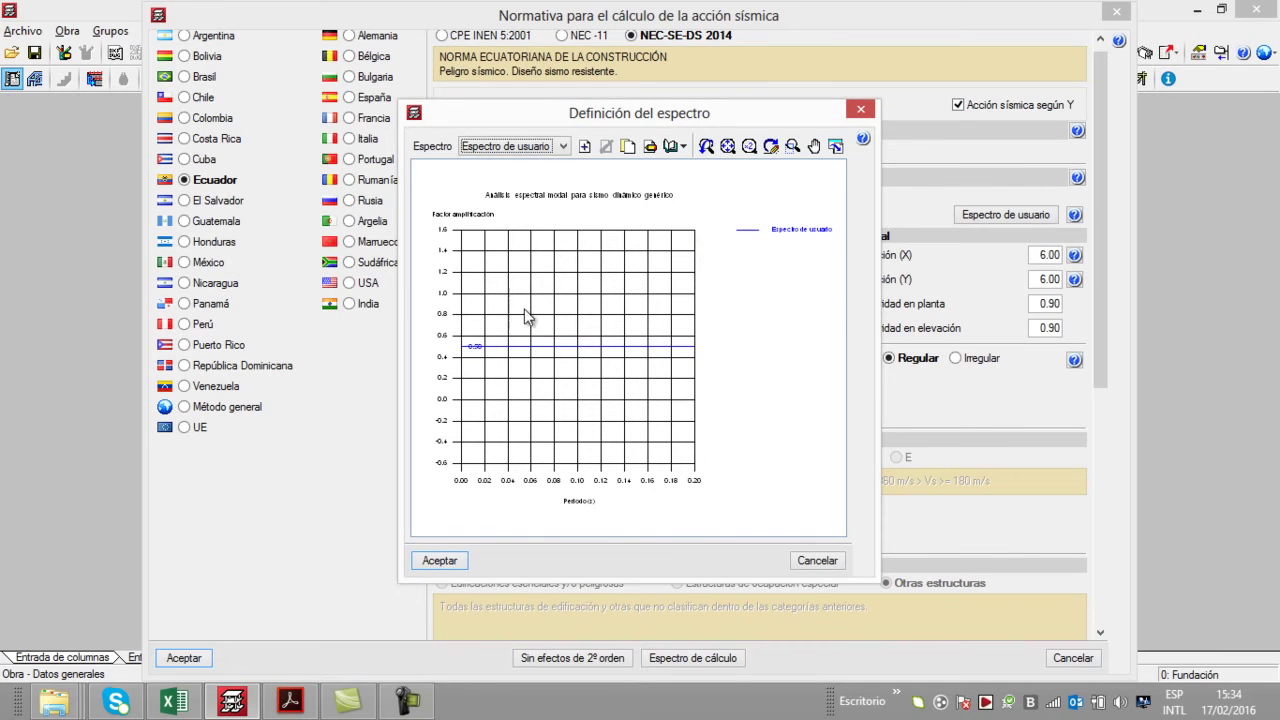
{"action": "key", "text": "Return"}
{"action": "left_click", "coordinate": [443, 198]}
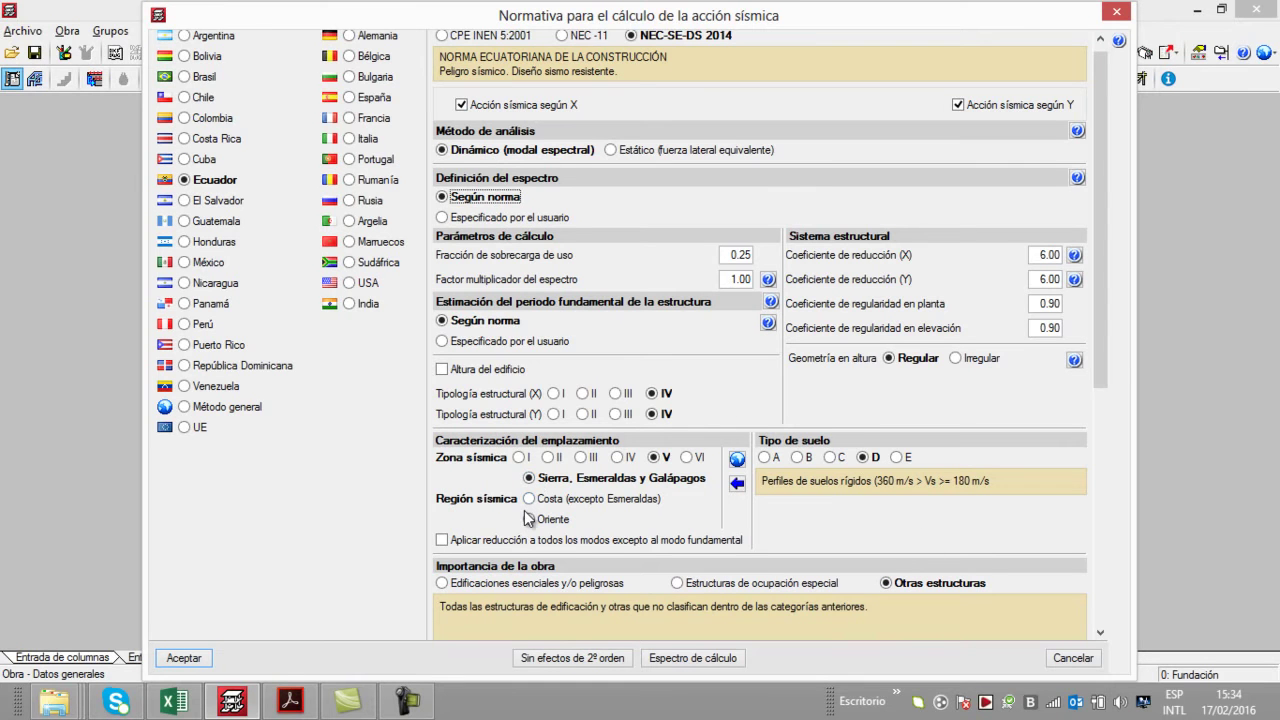
Set the live load fraction (Fracción de sobrecarga de uso) to 0
{"action": "scroll", "coordinate": [529, 518], "scroll_direction": "down", "scroll_amount": 2}
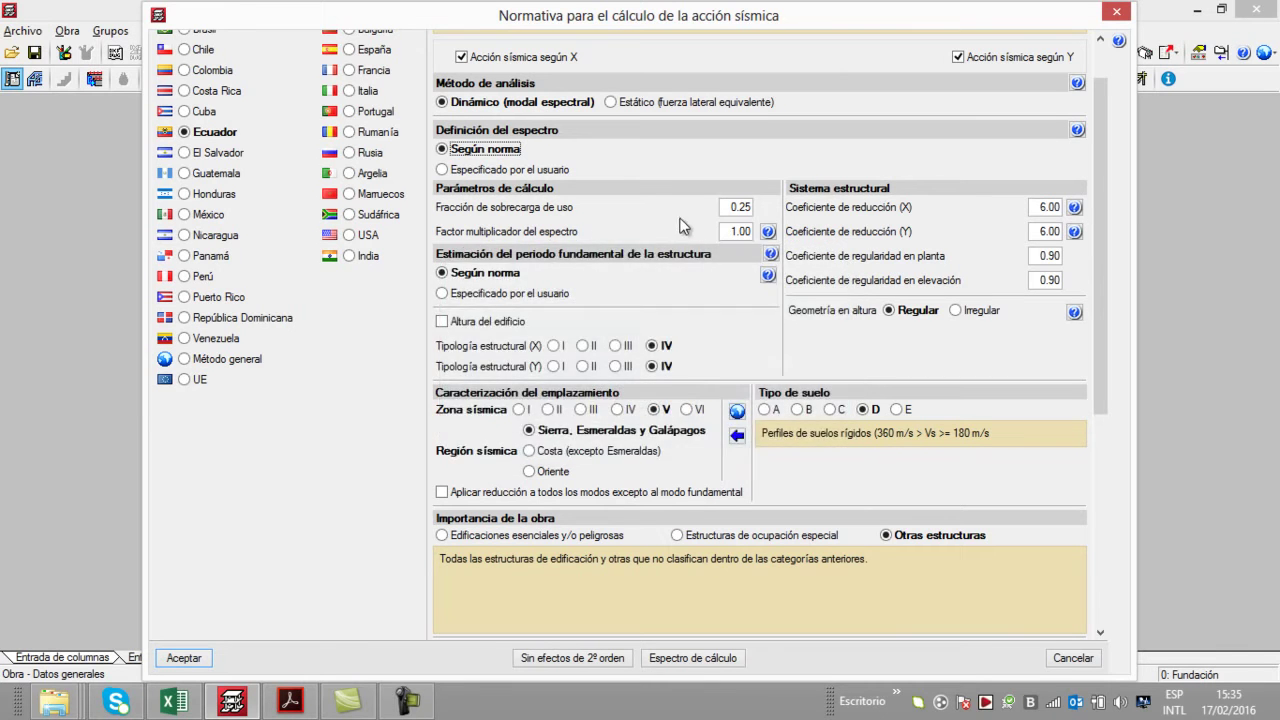
{"action": "left_click", "coordinate": [724, 209]}
{"action": "left_click_drag", "start_coordinate": [750, 207], "coordinate": [599, 210]}
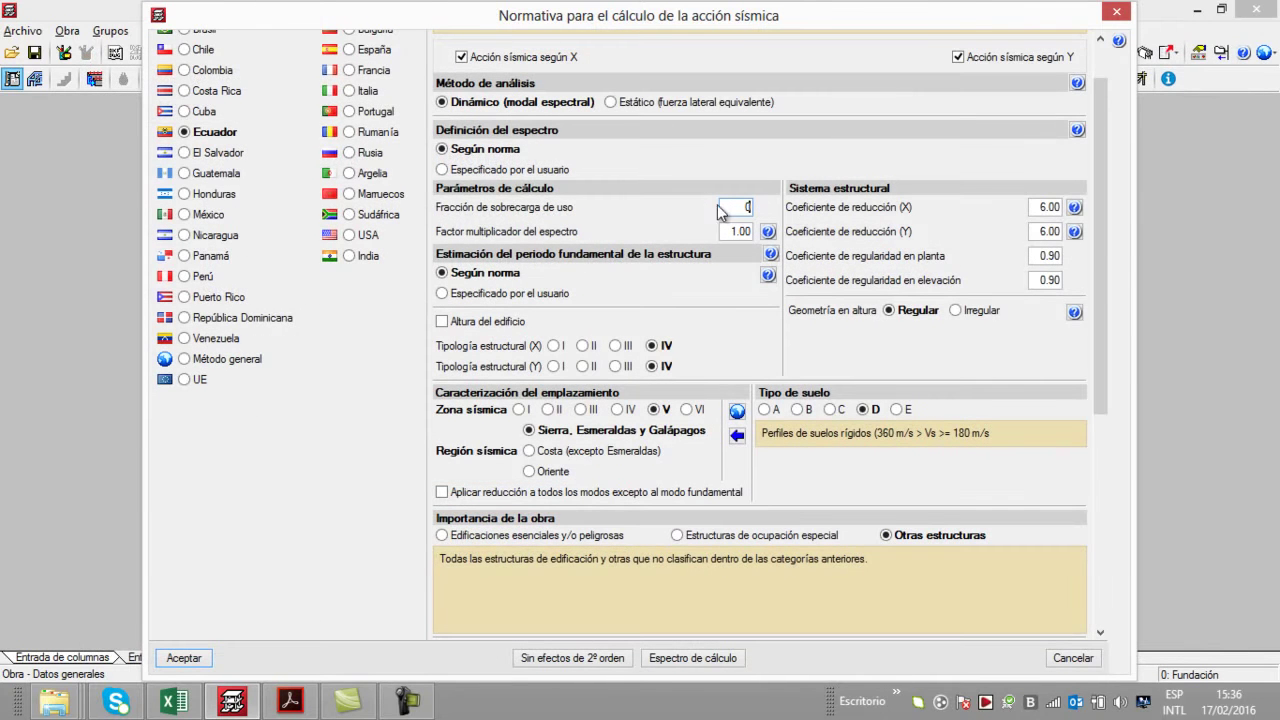
{"action": "key", "text": "Tab"}
{"action": "left_click", "coordinate": [732, 208]}
Consult the reduction coefficient table and set the reduction coefficients in X and Y to 8
{"action": "left_click", "coordinate": [1074, 208]}
{"action": "left_click", "coordinate": [1075, 207]}
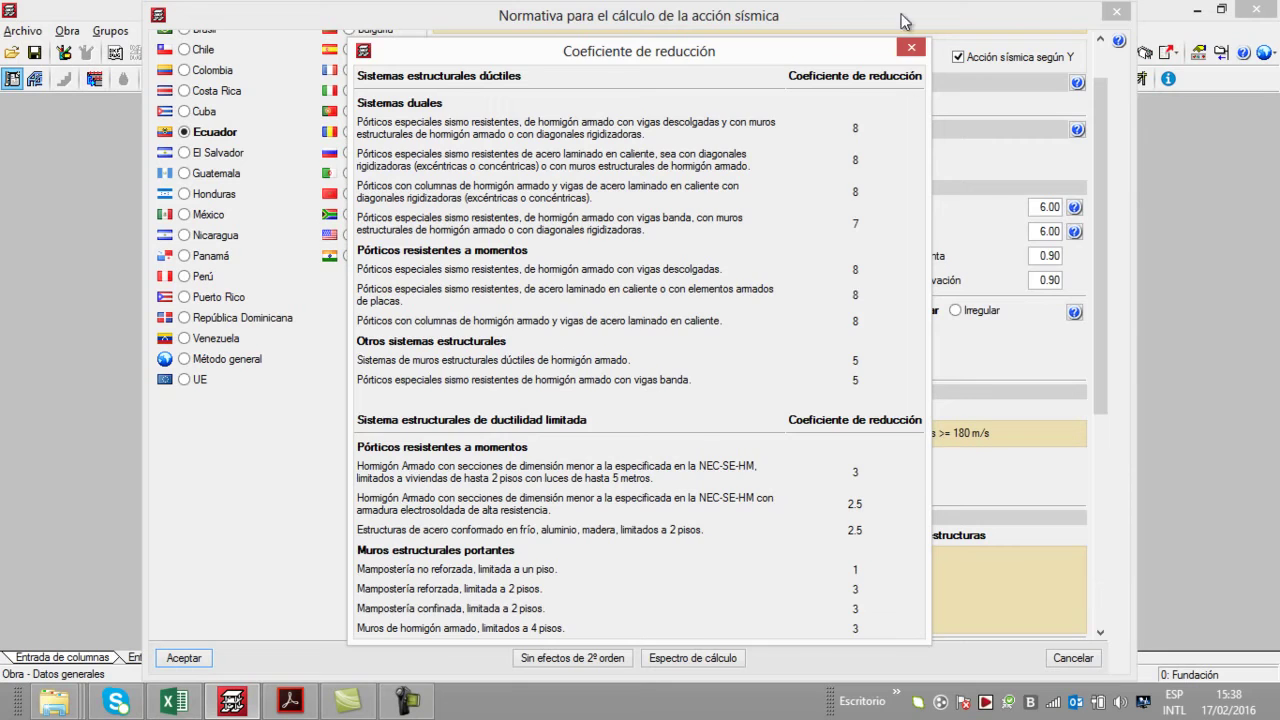
{"action": "left_click", "coordinate": [911, 48]}
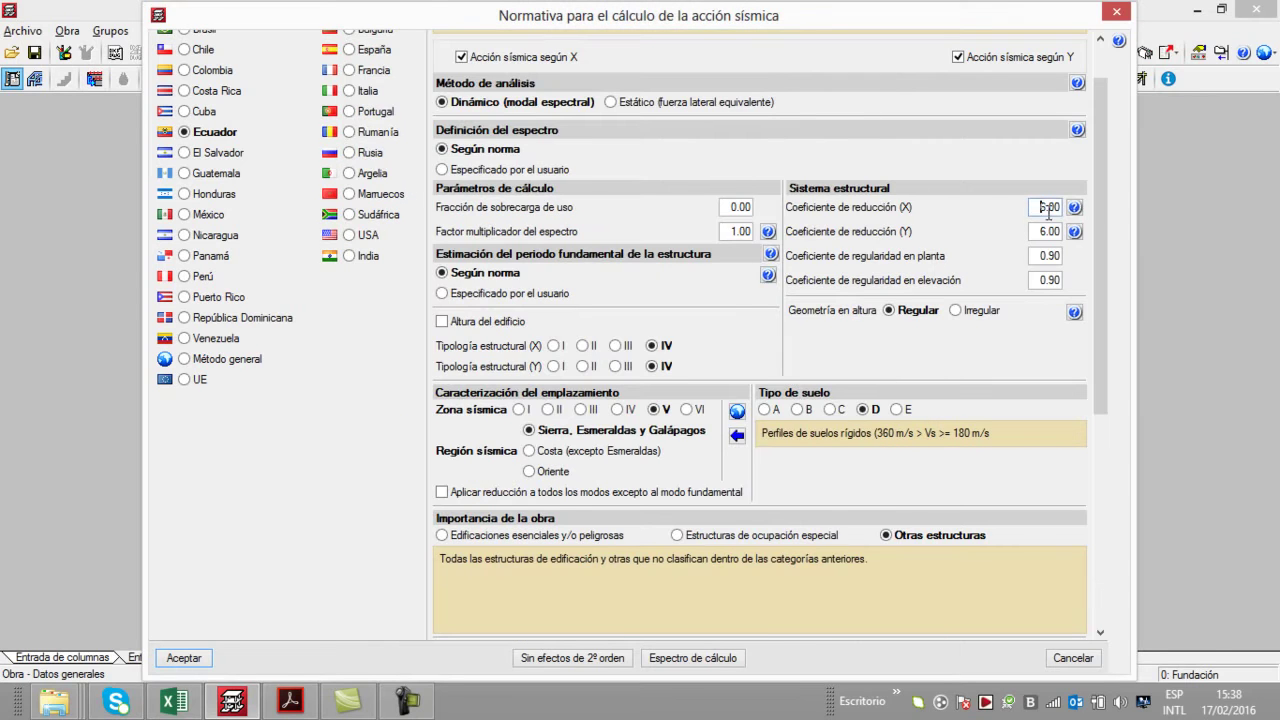
{"action": "double_click", "coordinate": [1040, 208]}
{"action": "key", "text": "Delete"}
{"action": "type", "text": "8"}
{"action": "key", "text": "Tab"}
{"action": "type", "text": "8"}
{"action": "left_click", "coordinate": [1040, 208]}
Review the plan and elevation regularity coefficients and consult the help for estimating the structure's fundamental period
{"action": "mouse_move", "coordinate": [1064, 266]}
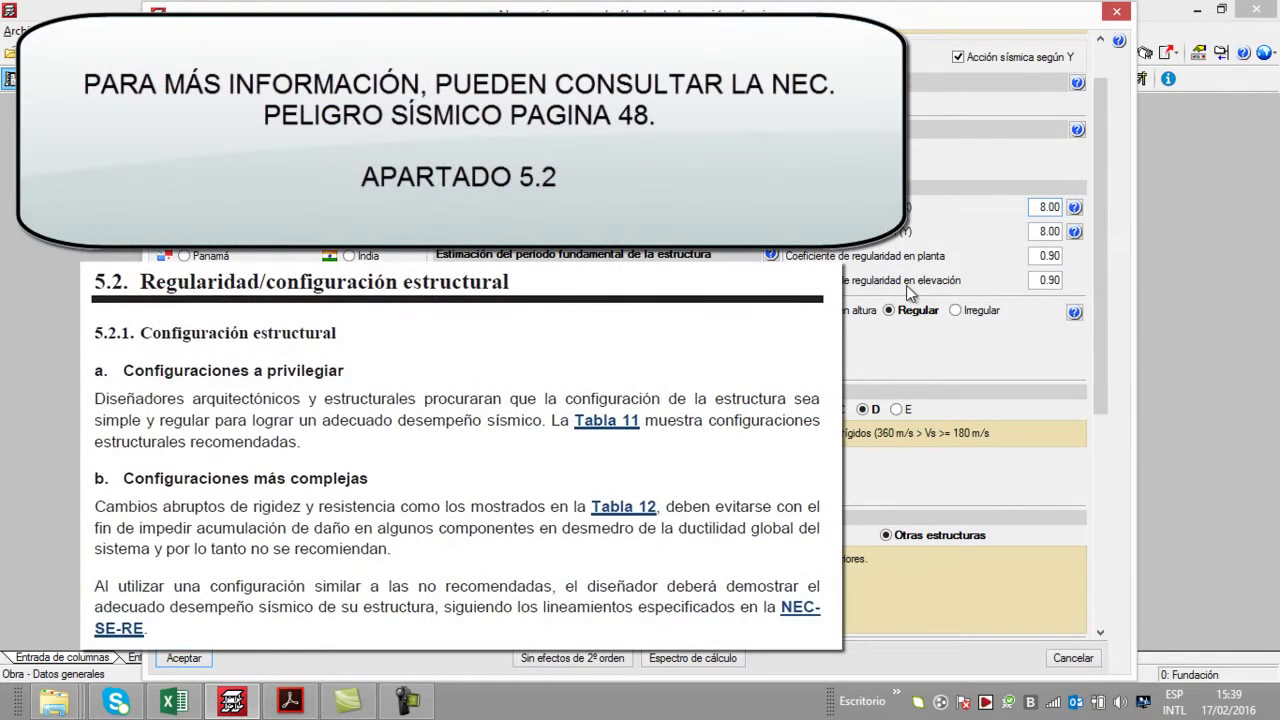
{"action": "left_click", "coordinate": [1045, 280]}
{"action": "left_click", "coordinate": [1035, 257]}
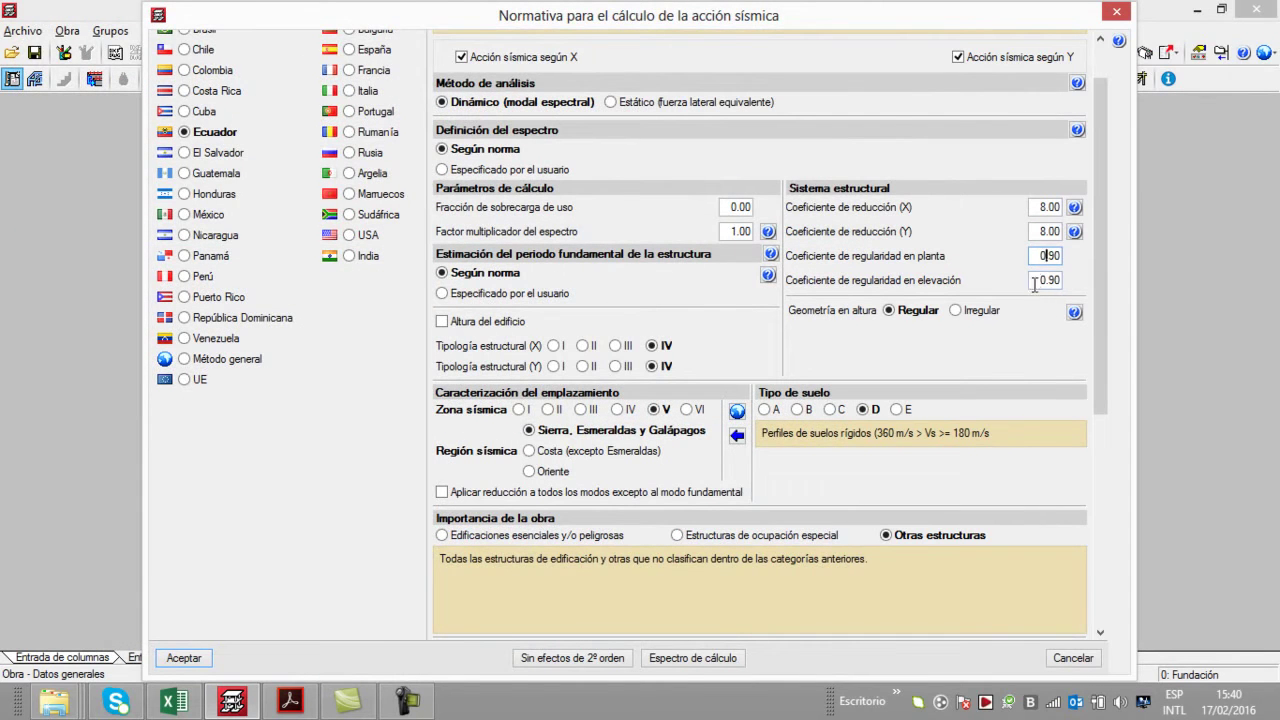
{"action": "left_click", "coordinate": [793, 320]}
{"action": "left_click", "coordinate": [768, 276]}
Examine the map of Ecuador's seismic zones for the site characterization and close it
{"action": "left_click_drag", "start_coordinate": [1096, 350], "coordinate": [1103, 428]}
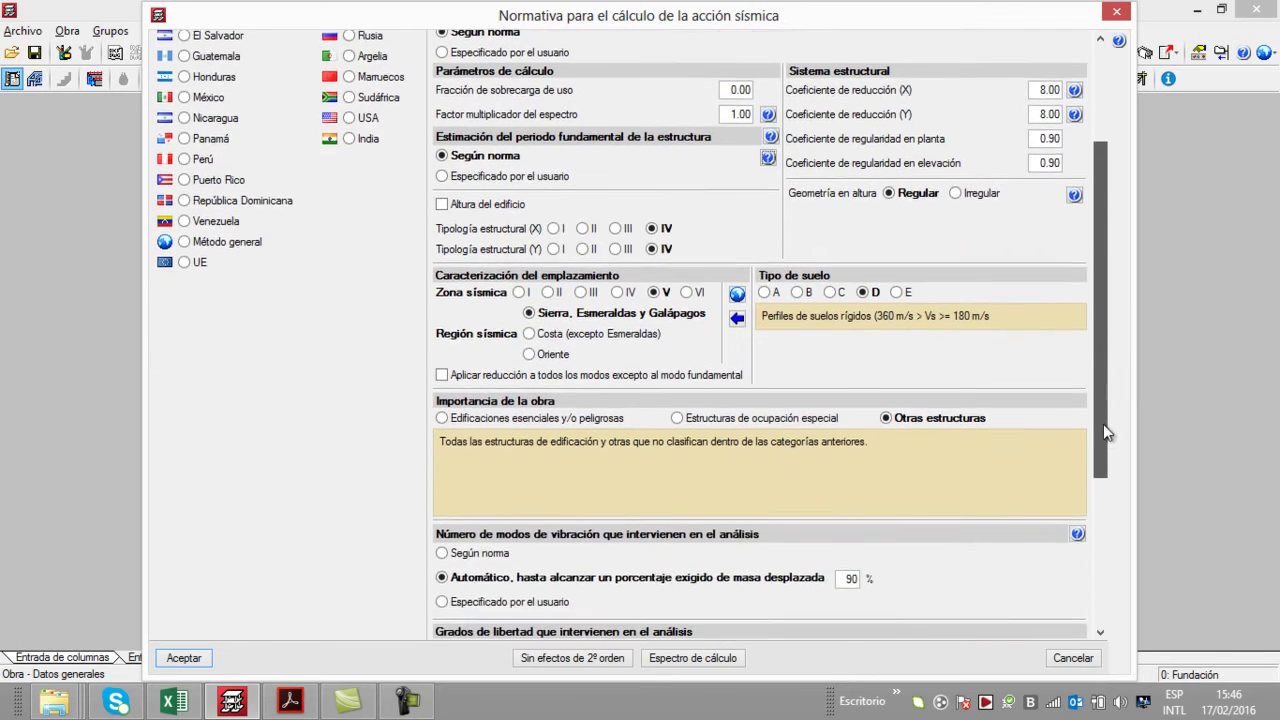
{"action": "left_click_drag", "start_coordinate": [1103, 424], "coordinate": [1103, 462]}
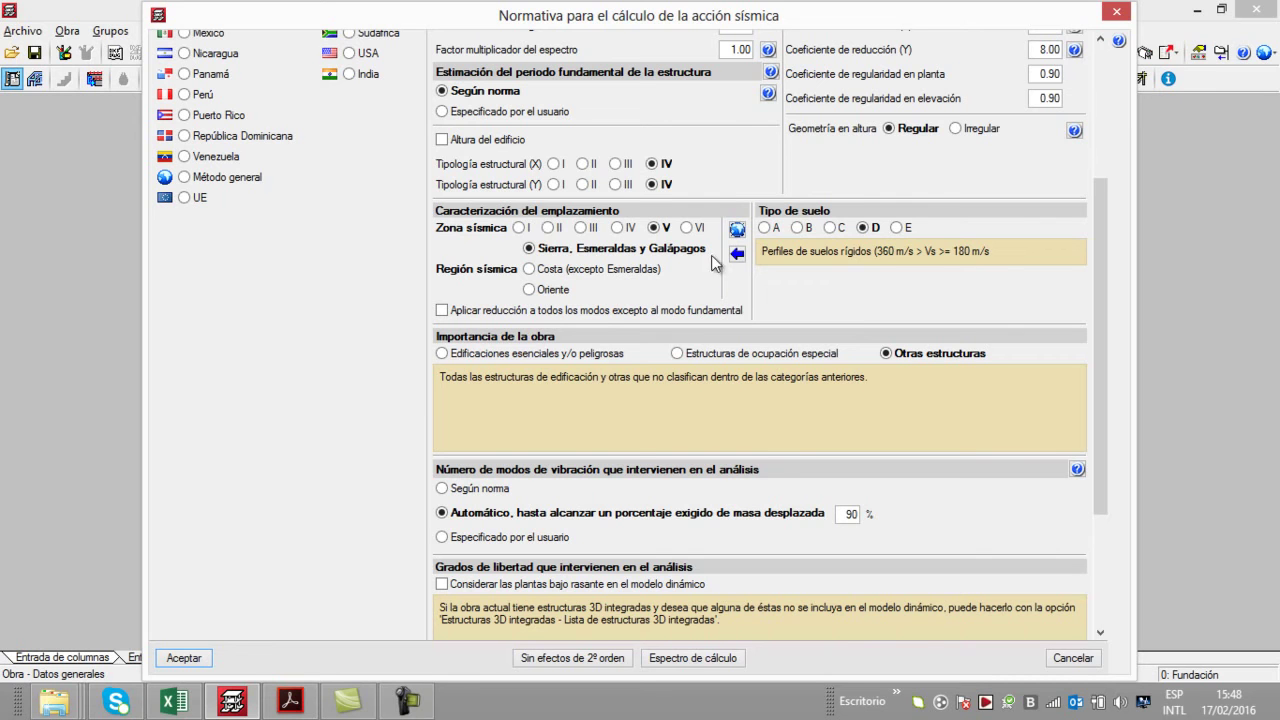
{"action": "left_click", "coordinate": [736, 229]}
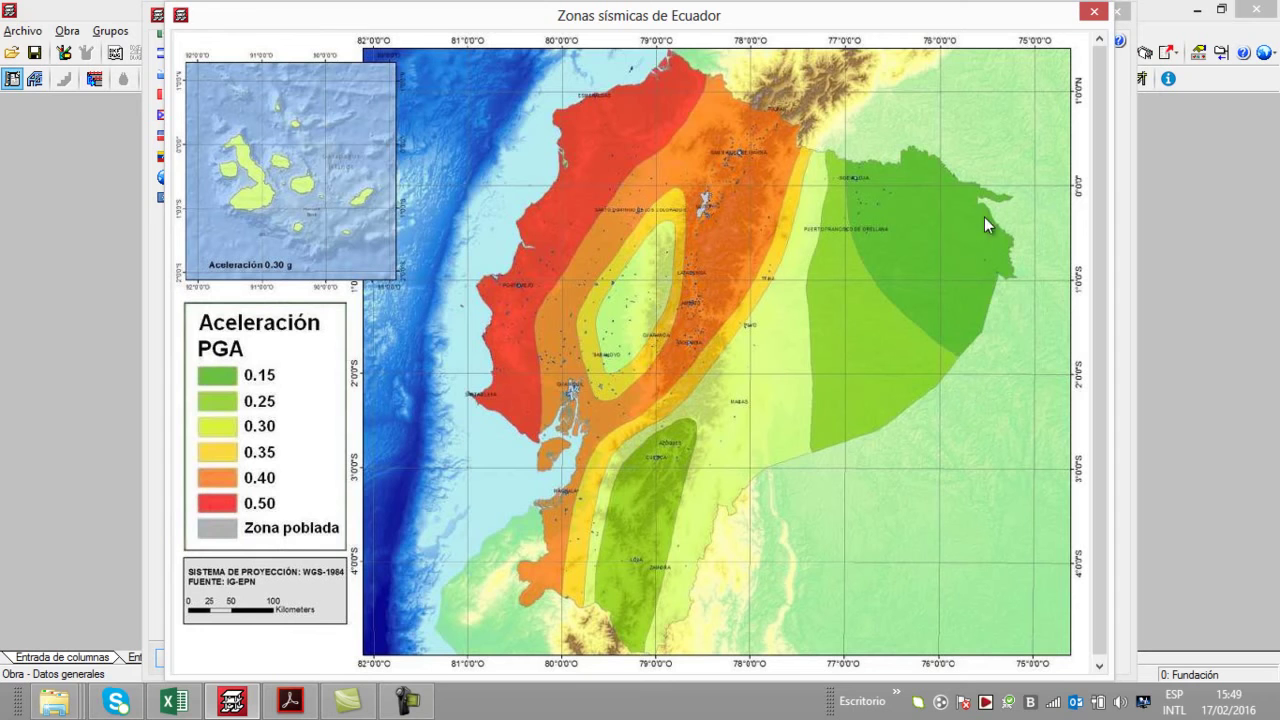
{"action": "key", "text": "Escape"}
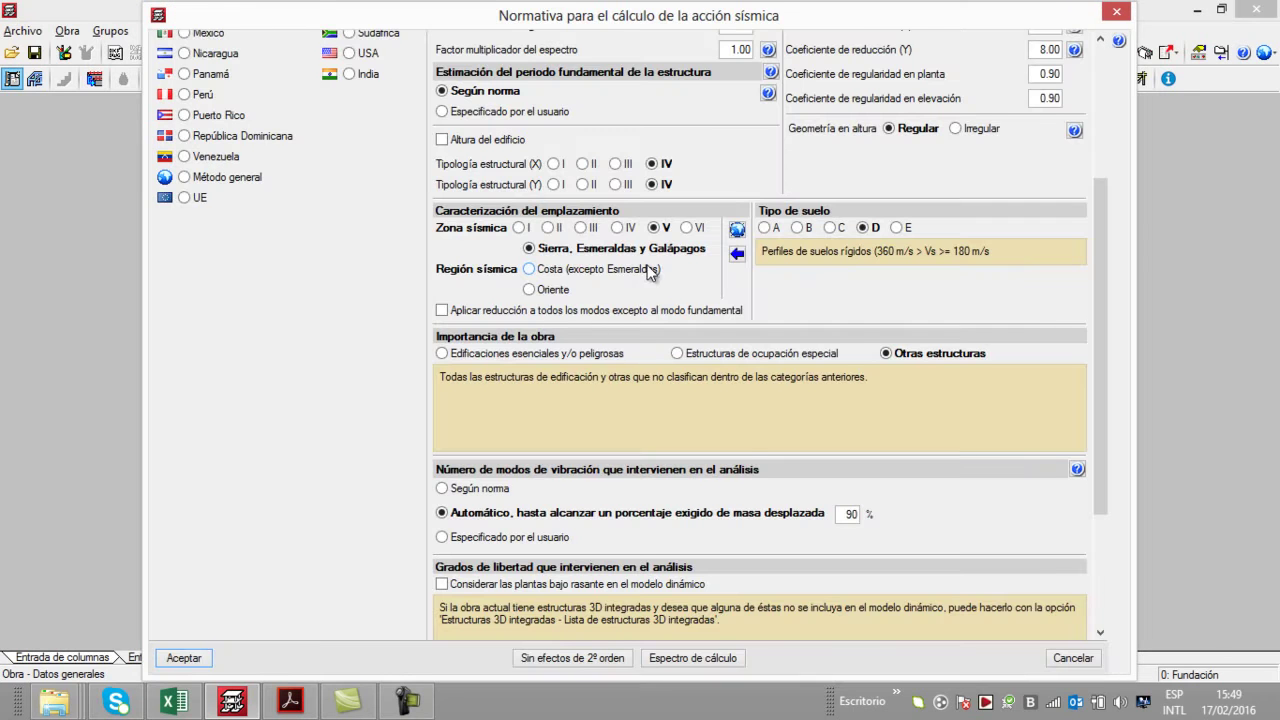
Import the usual project values for Quito in the province of Pichincha into the site characterization
{"action": "left_click", "coordinate": [737, 255]}
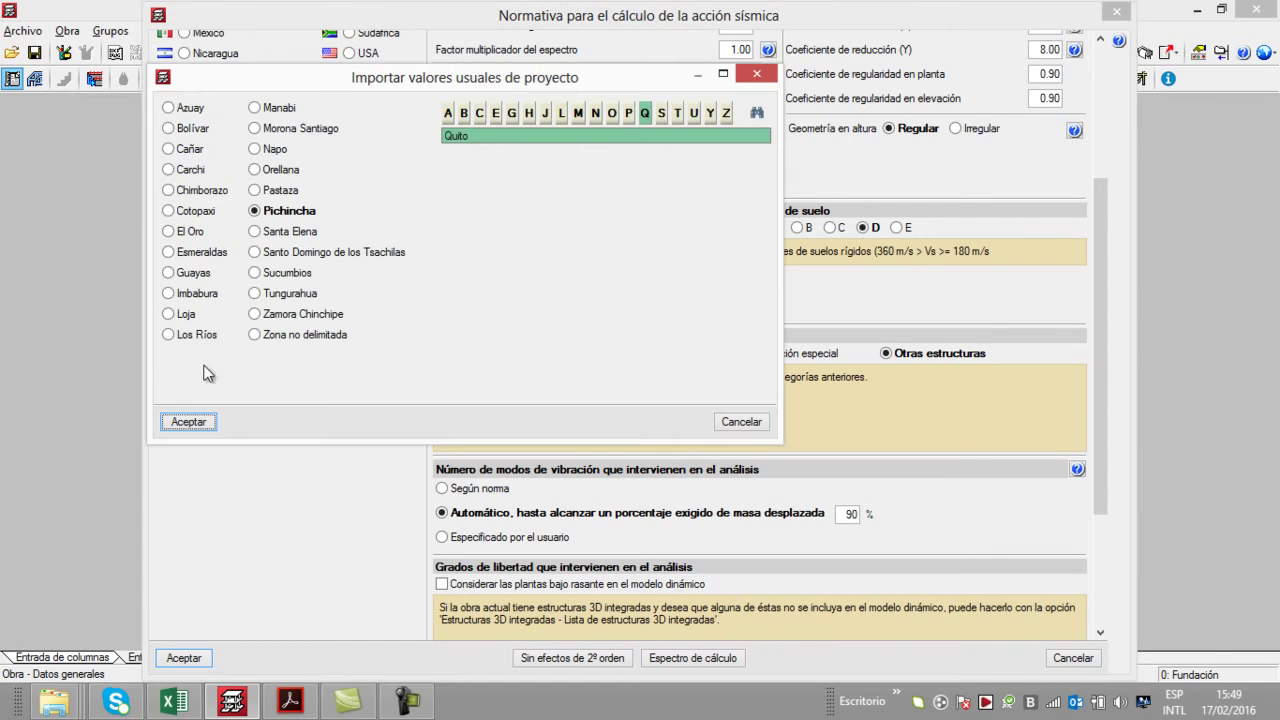
{"action": "left_click", "coordinate": [190, 422]}
{"action": "key", "text": "Return"}
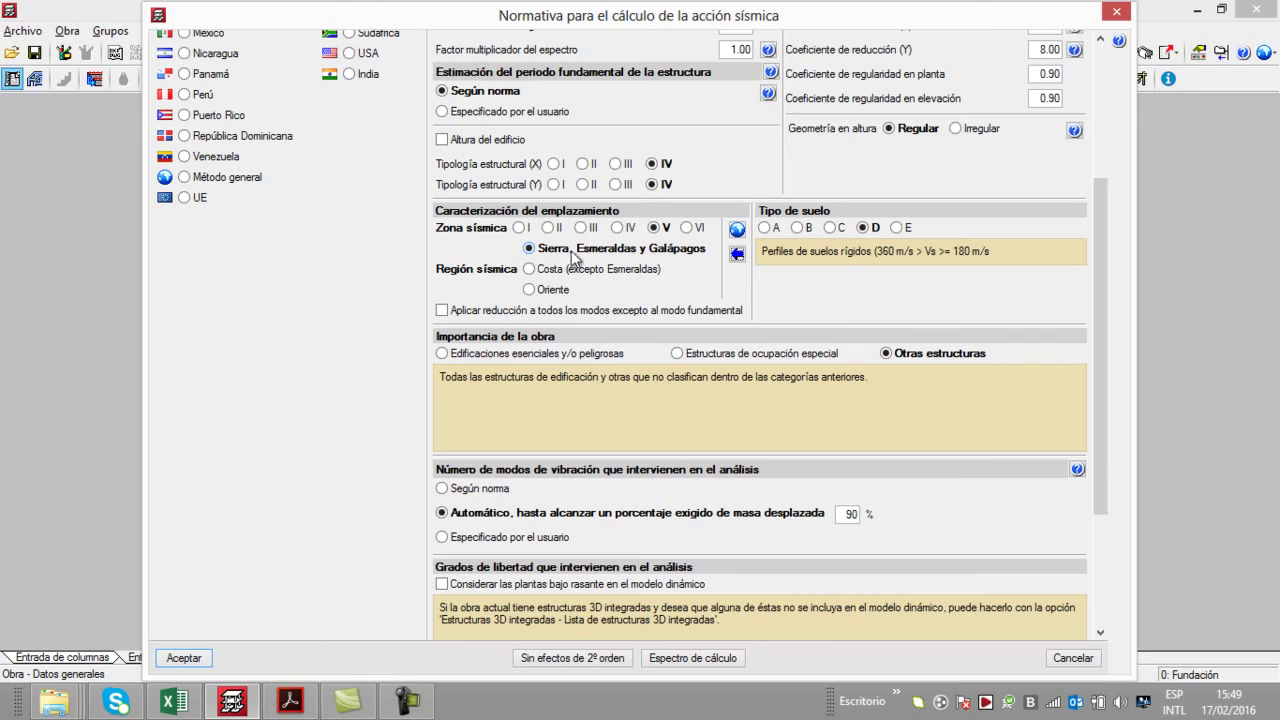
Compare the profile descriptions of soil types A to E, ending with soil type D selected
{"action": "scroll", "coordinate": [789, 293], "scroll_direction": "up", "scroll_amount": 1}
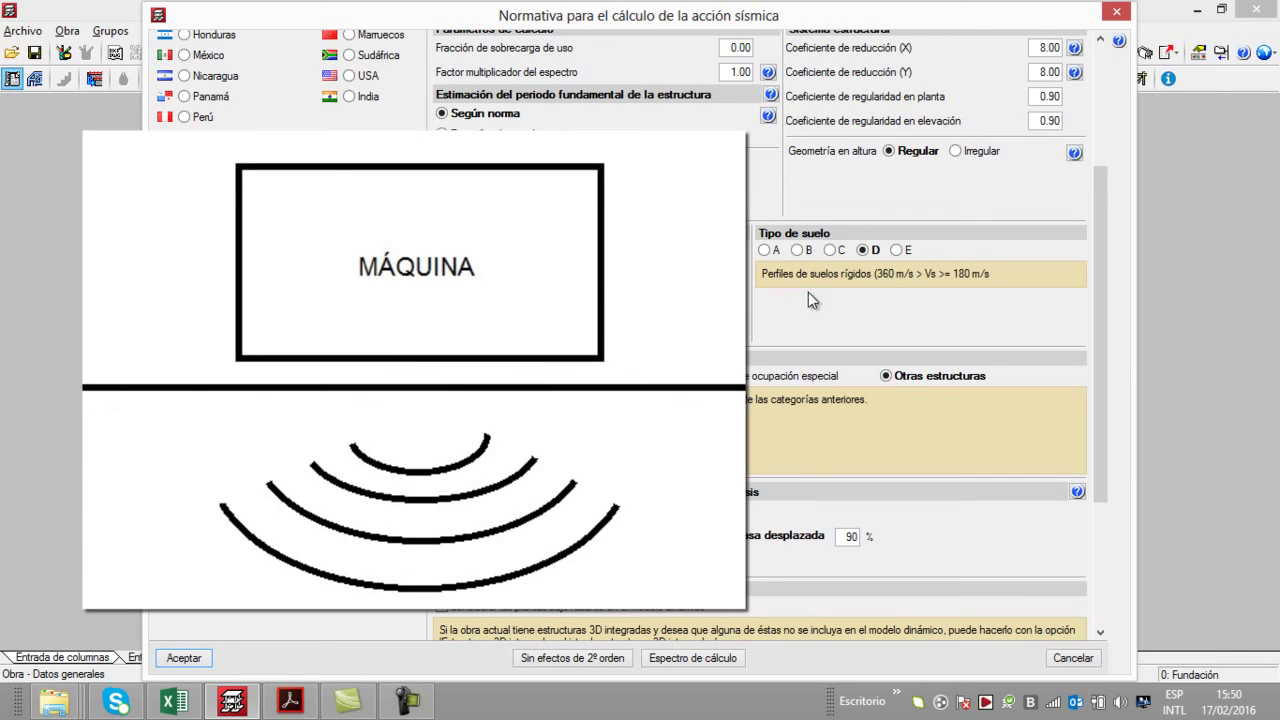
{"action": "left_click", "coordinate": [764, 250]}
{"action": "left_click", "coordinate": [797, 250]}
{"action": "left_click", "coordinate": [830, 250]}
{"action": "left_click", "coordinate": [862, 250]}
{"action": "left_click", "coordinate": [897, 250]}
{"action": "left_click", "coordinate": [831, 250]}
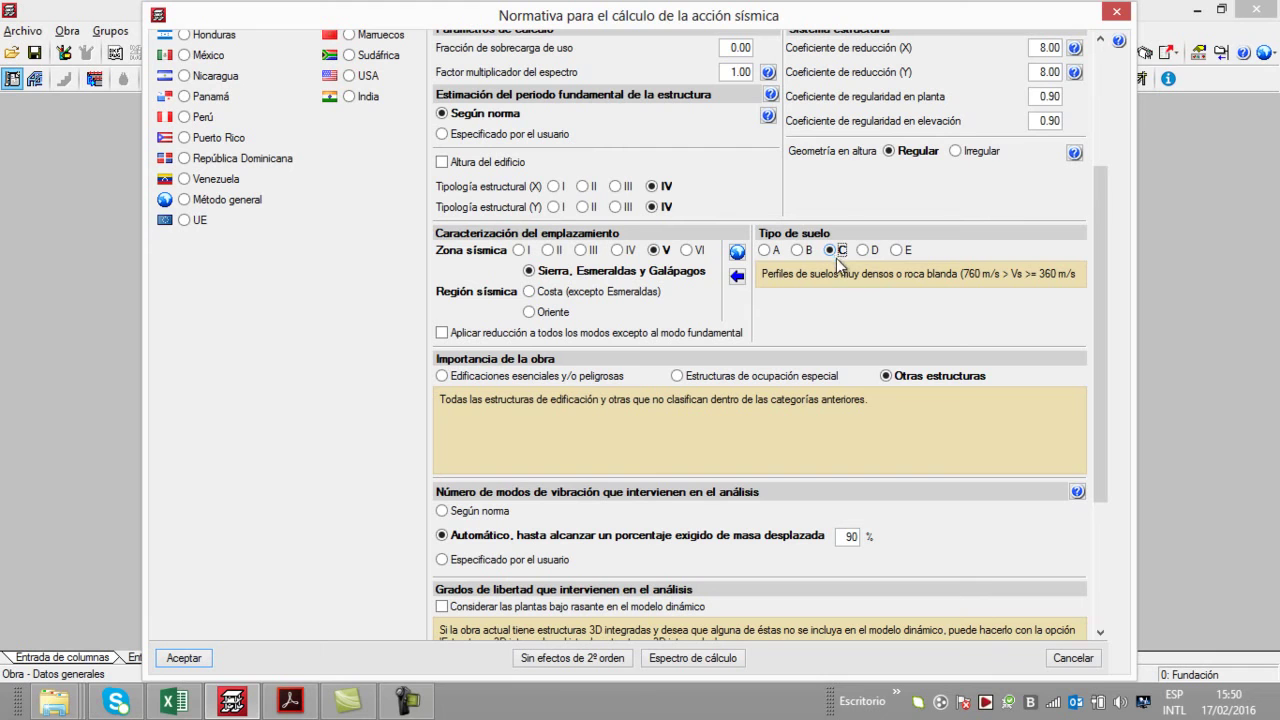
{"action": "left_click", "coordinate": [862, 250]}
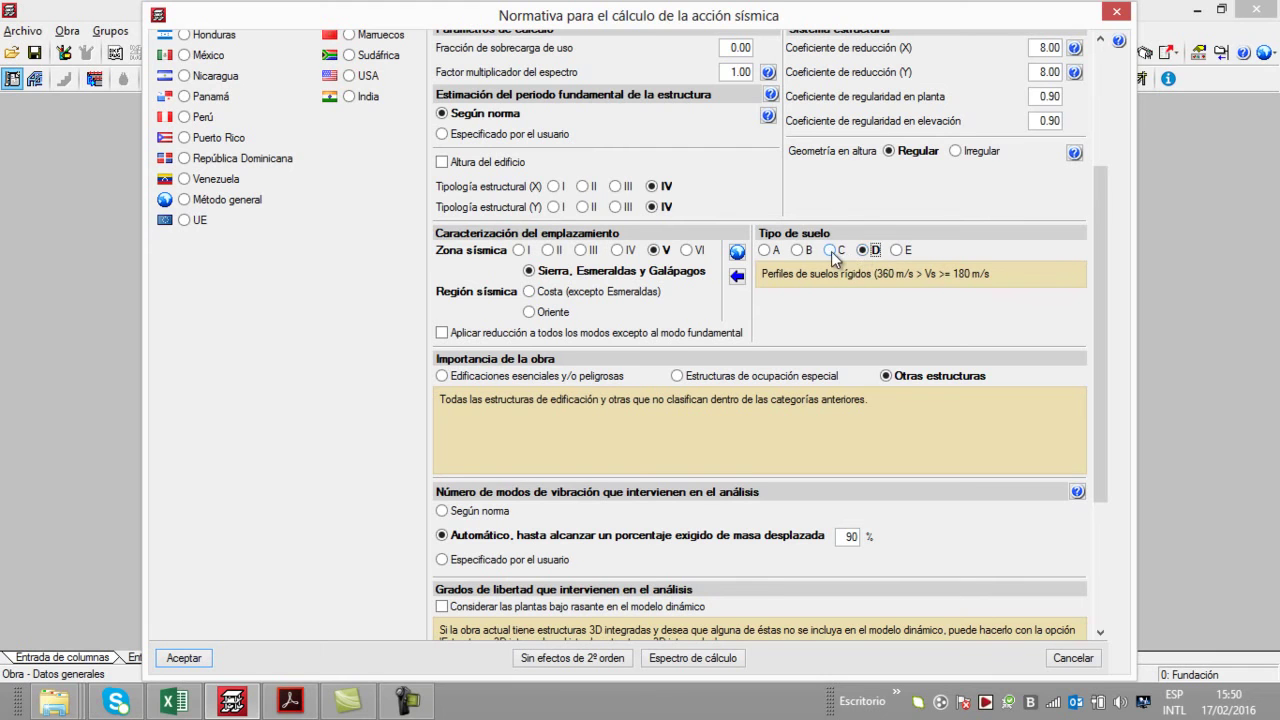
{"action": "left_click", "coordinate": [839, 252]}
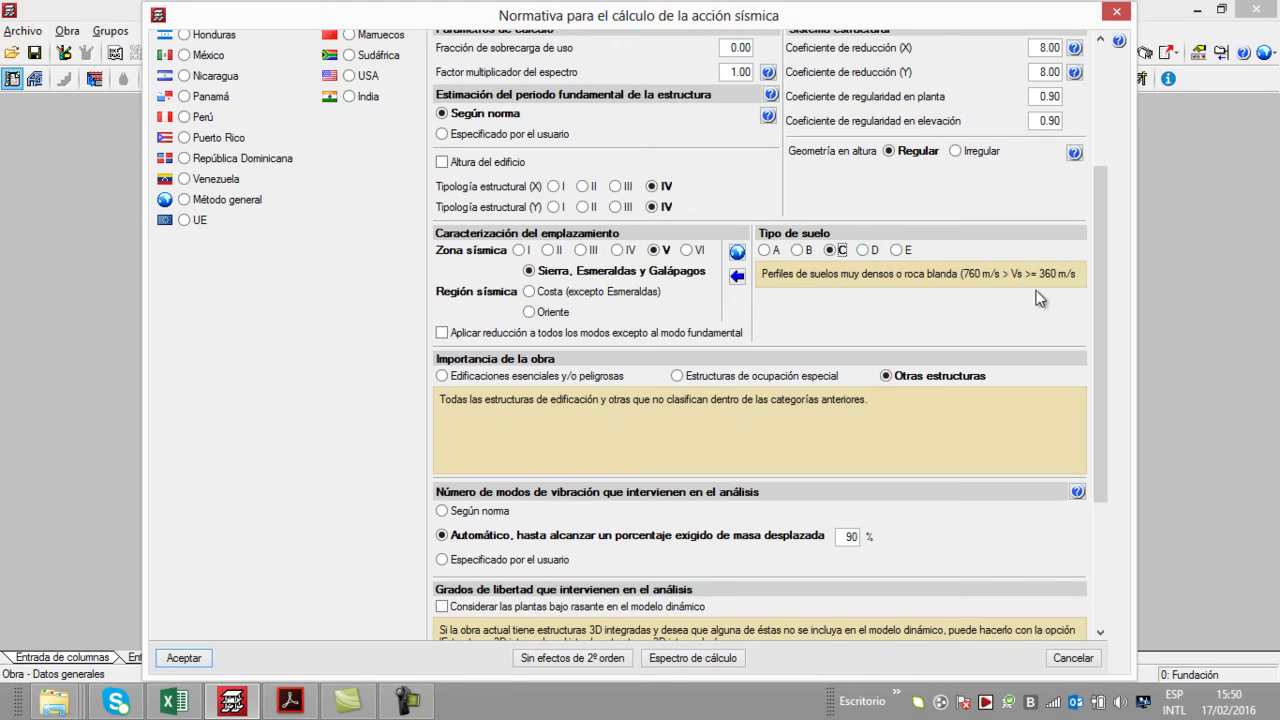
{"action": "left_click", "coordinate": [861, 250]}
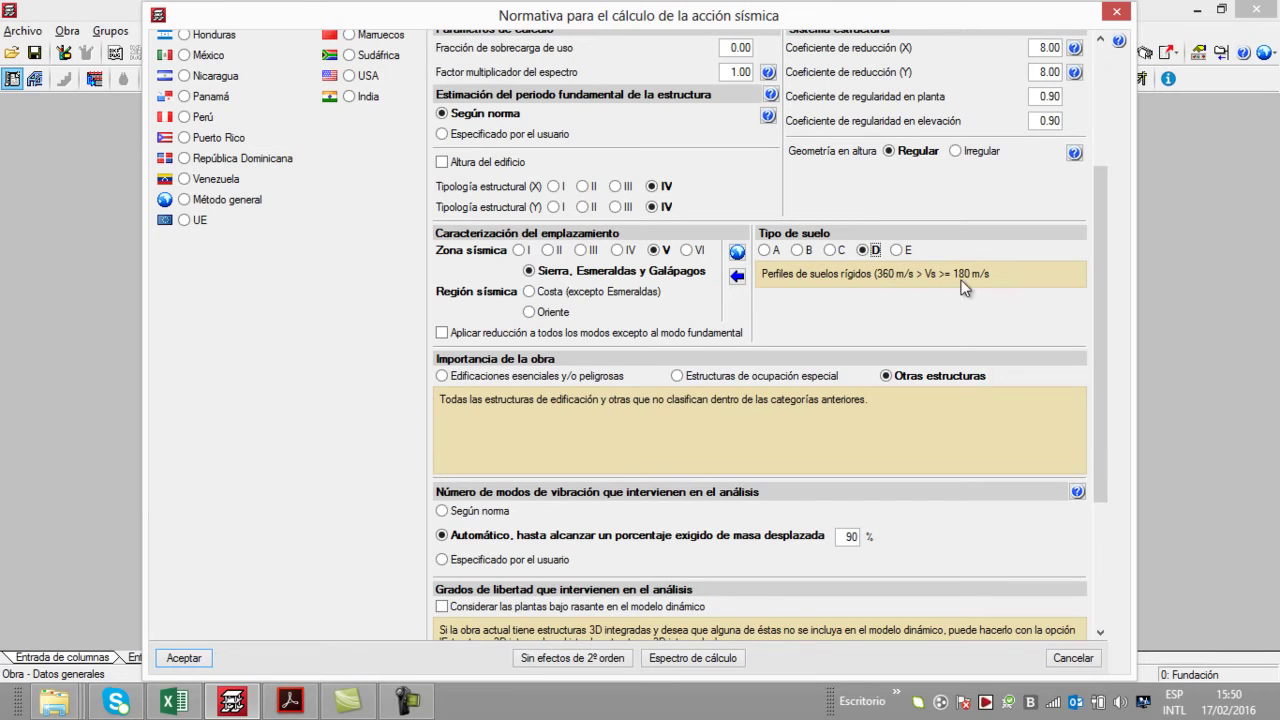
Read the profile descriptions of soil types C, B, A and E in turn, leaving type E selected
{"action": "left_click", "coordinate": [830, 251]}
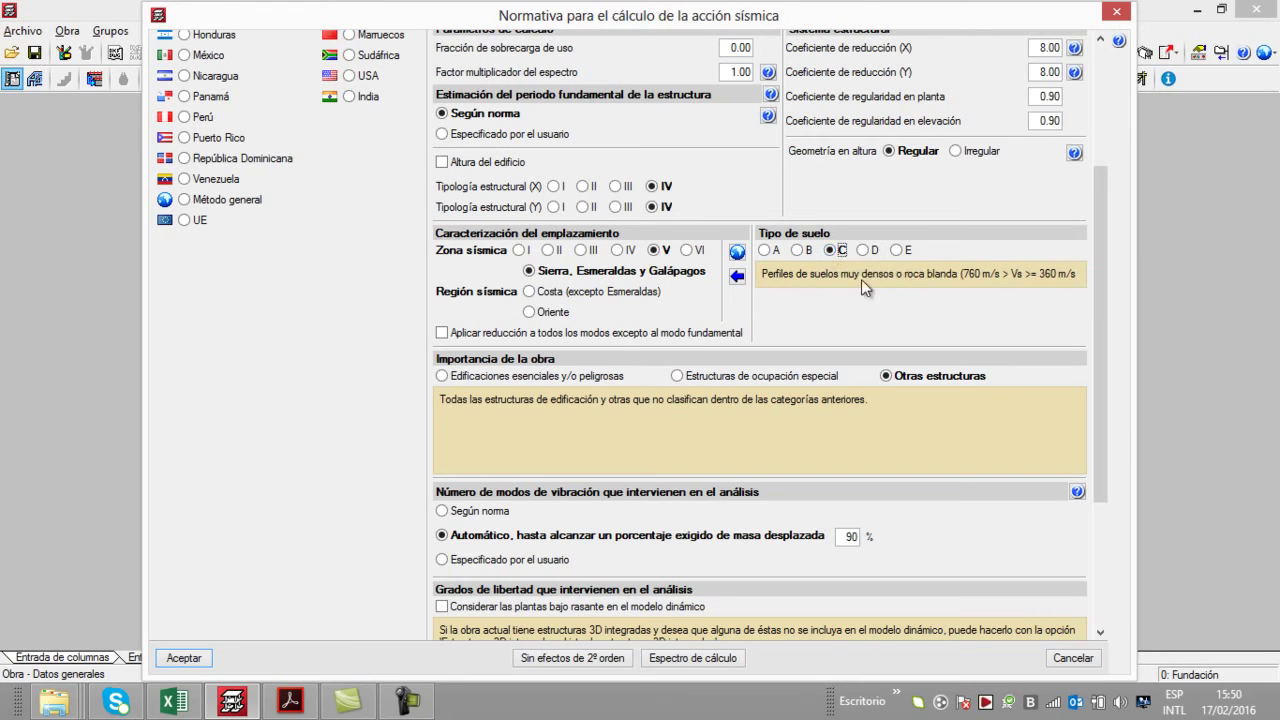
{"action": "left_click", "coordinate": [804, 249]}
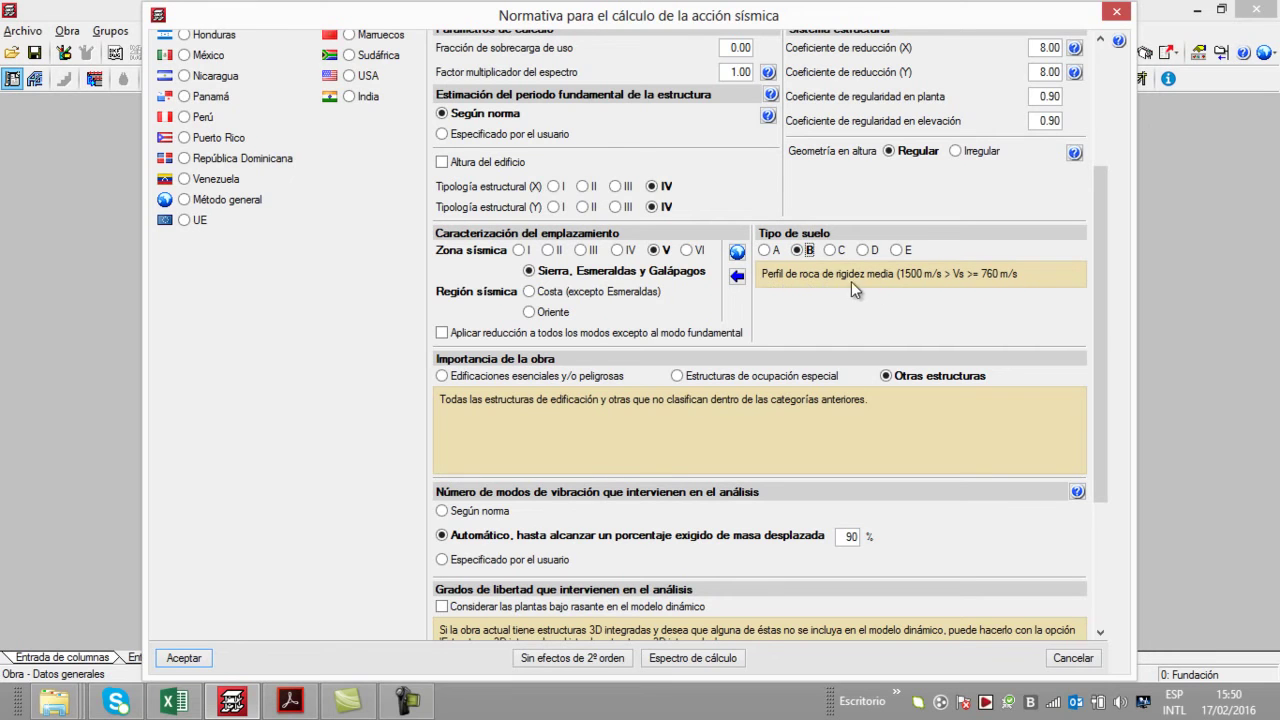
{"action": "left_click", "coordinate": [766, 250]}
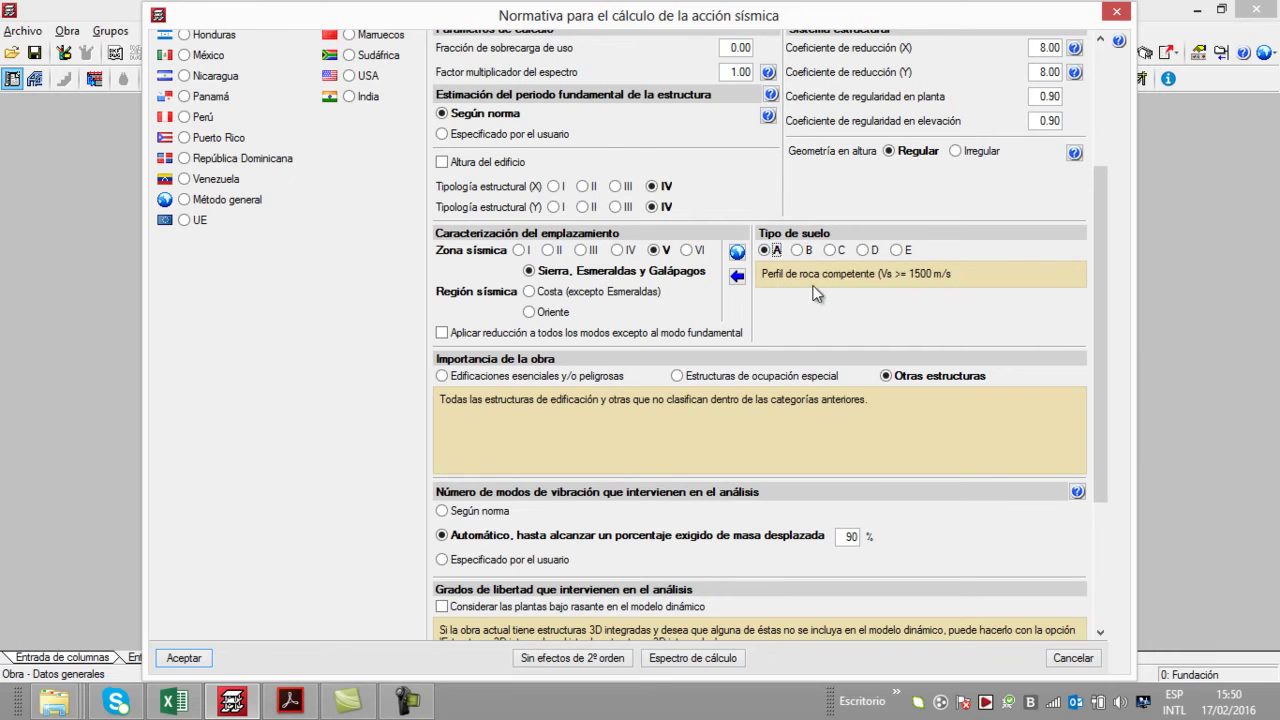
{"action": "left_click", "coordinate": [896, 250]}
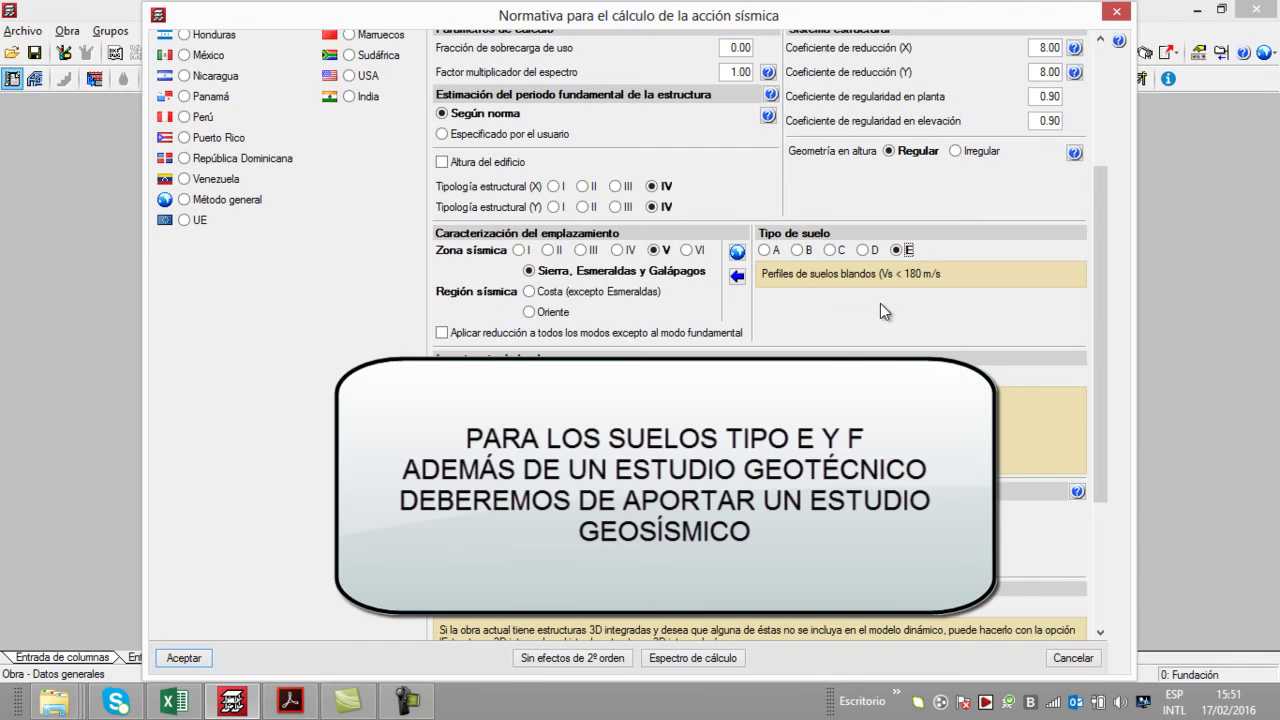
Compare the building importance categories by reading each description, ending with Otras estructuras selected
{"action": "scroll", "coordinate": [368, 354], "scroll_direction": "down", "scroll_amount": 1}
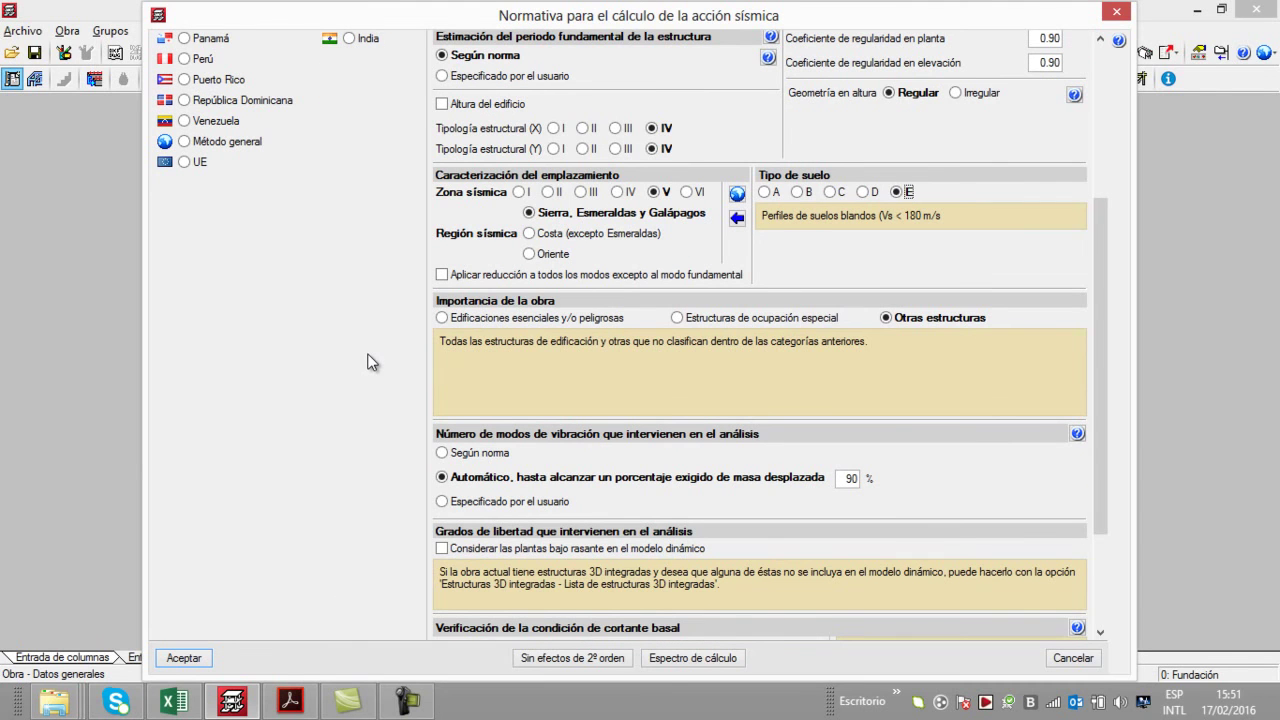
{"action": "left_click", "coordinate": [443, 317]}
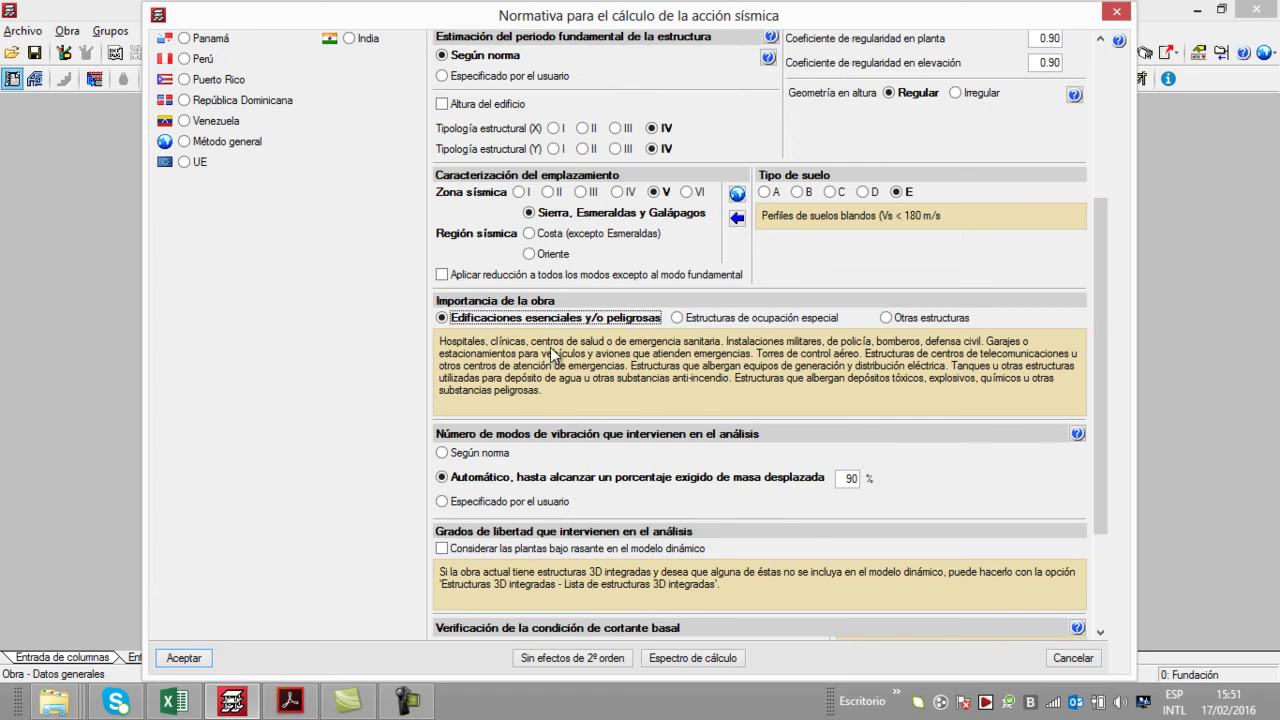
{"action": "left_click", "coordinate": [678, 318]}
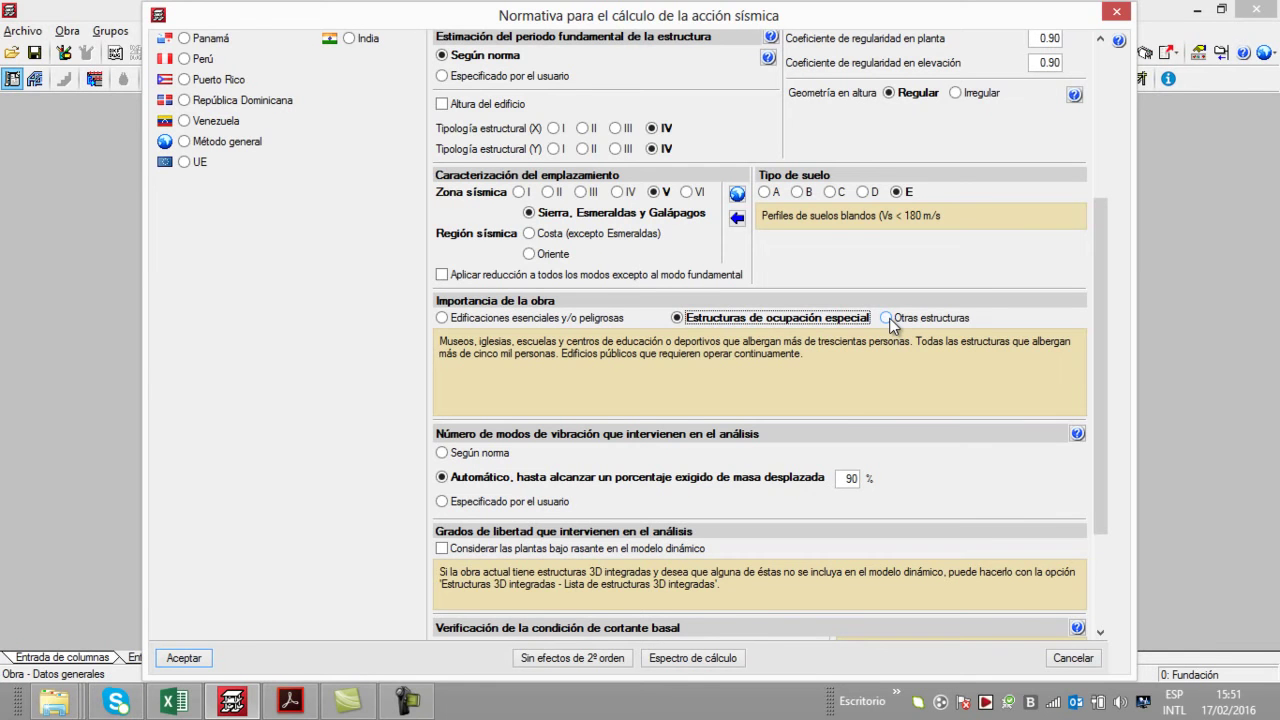
{"action": "left_click", "coordinate": [887, 318]}
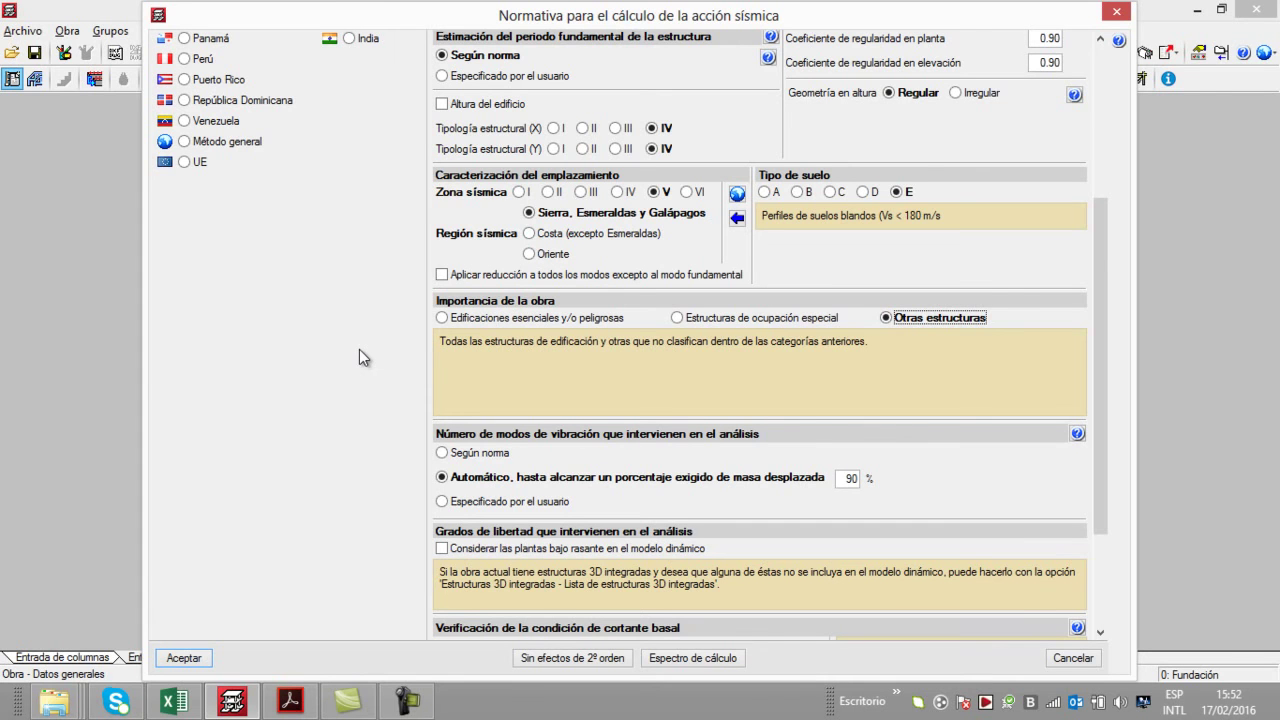
Compare the Según norma and automatic options for the number of vibration modes, ending on automatic by displaced mass percentage
{"action": "scroll", "coordinate": [359, 349], "scroll_direction": "down", "scroll_amount": 3}
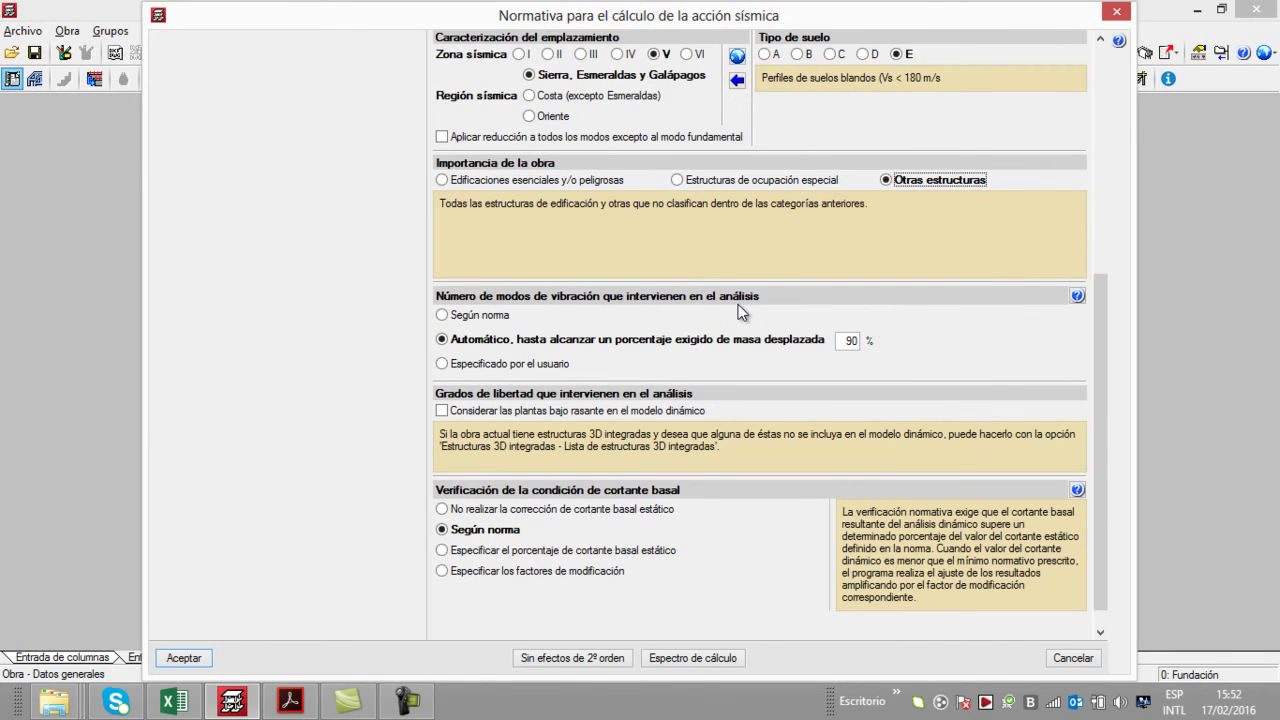
{"action": "left_click", "coordinate": [443, 315]}
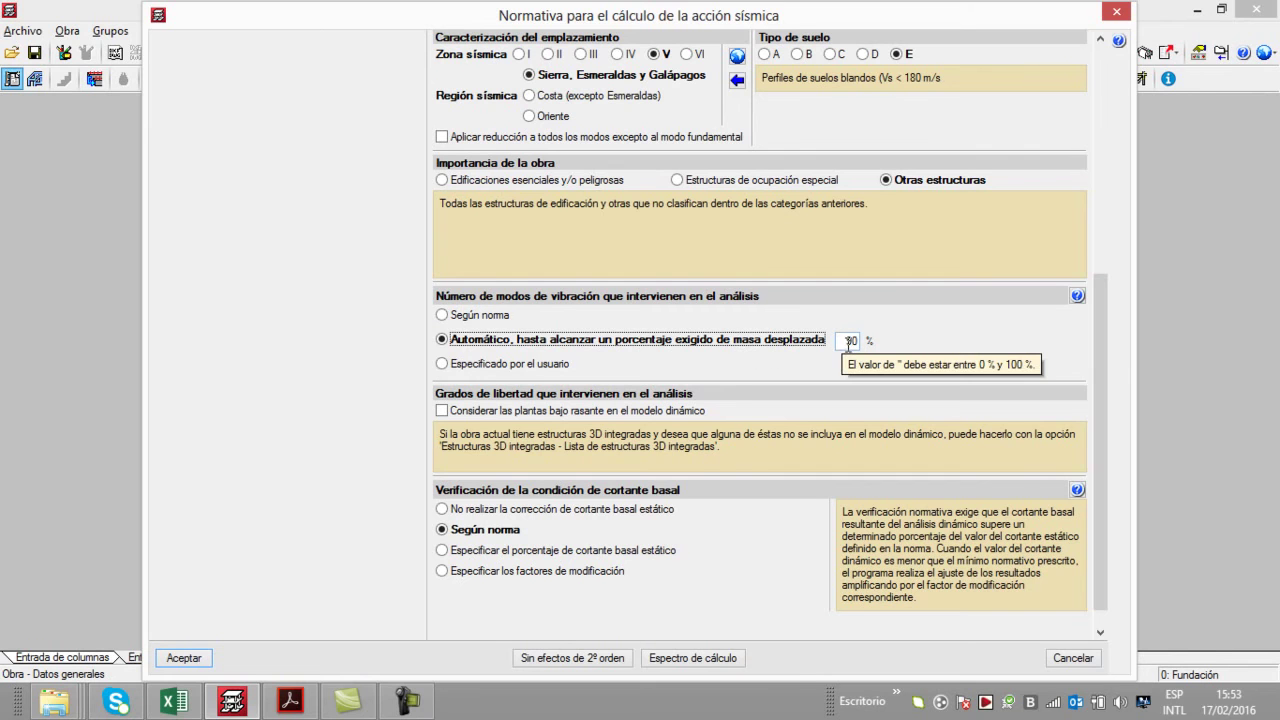
{"action": "left_click", "coordinate": [442, 315]}
{"action": "left_click", "coordinate": [442, 339]}
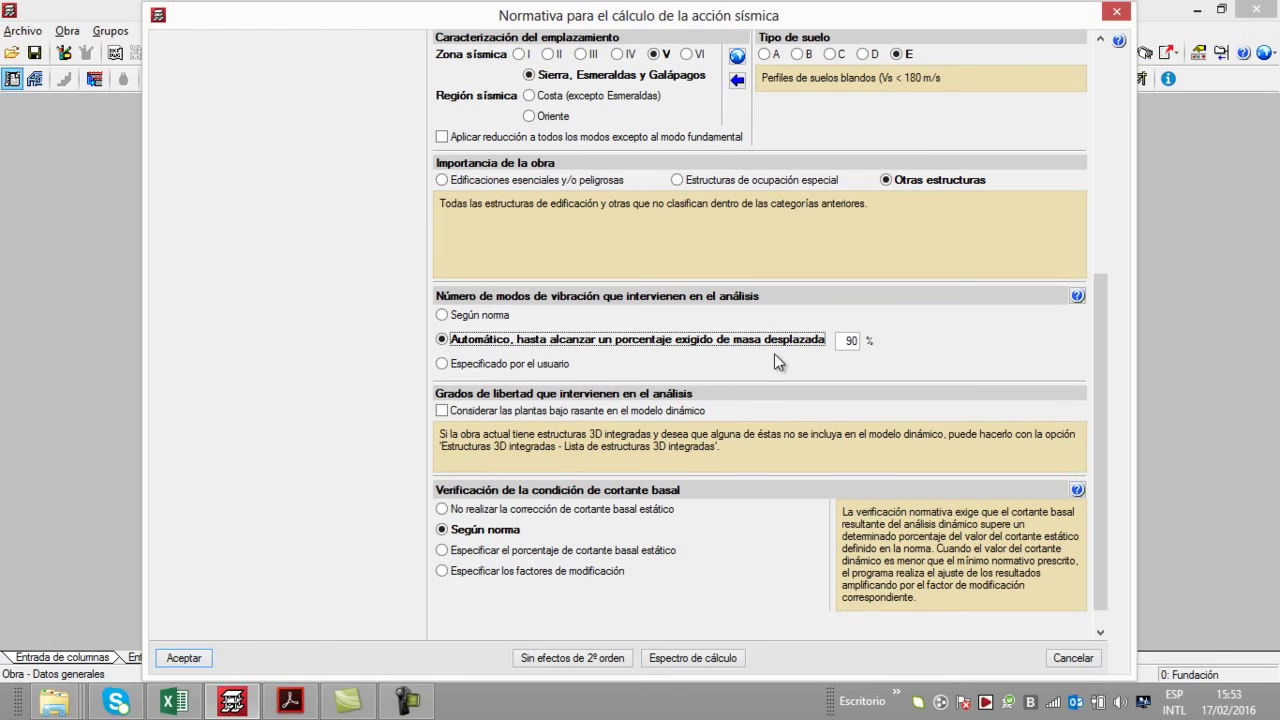
Review the base shear verification options and consult the help on structural regularity for the base shear adjustment
{"action": "scroll", "coordinate": [774, 353], "scroll_direction": "down", "scroll_amount": 1}
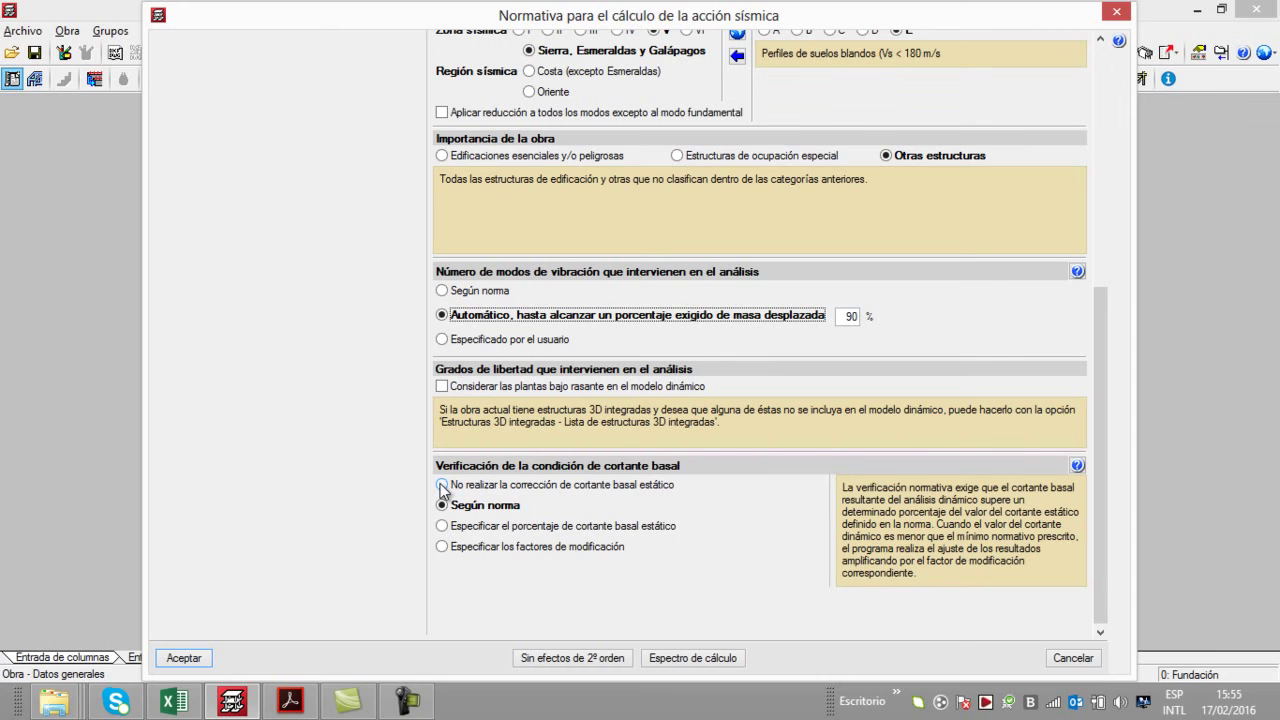
{"action": "mouse_move", "coordinate": [443, 489]}
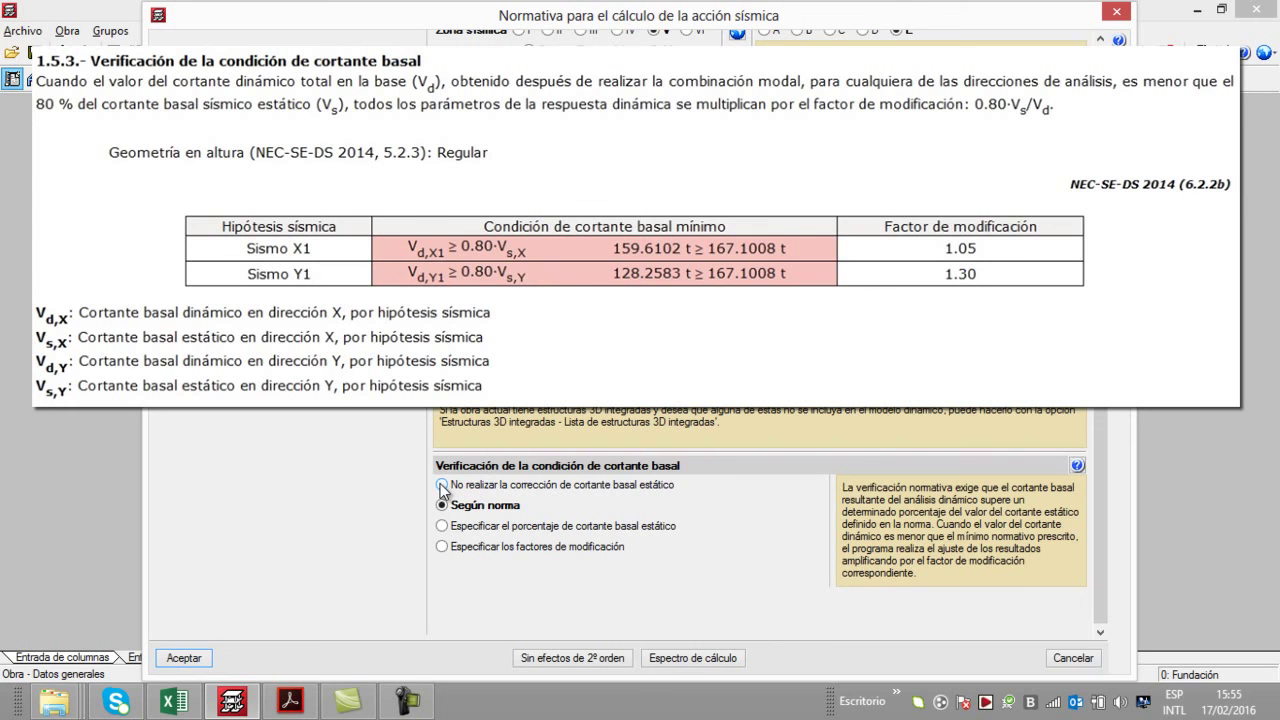
{"action": "left_click_drag", "start_coordinate": [1113, 326], "coordinate": [1097, 197]}
{"action": "left_click", "coordinate": [1072, 224]}
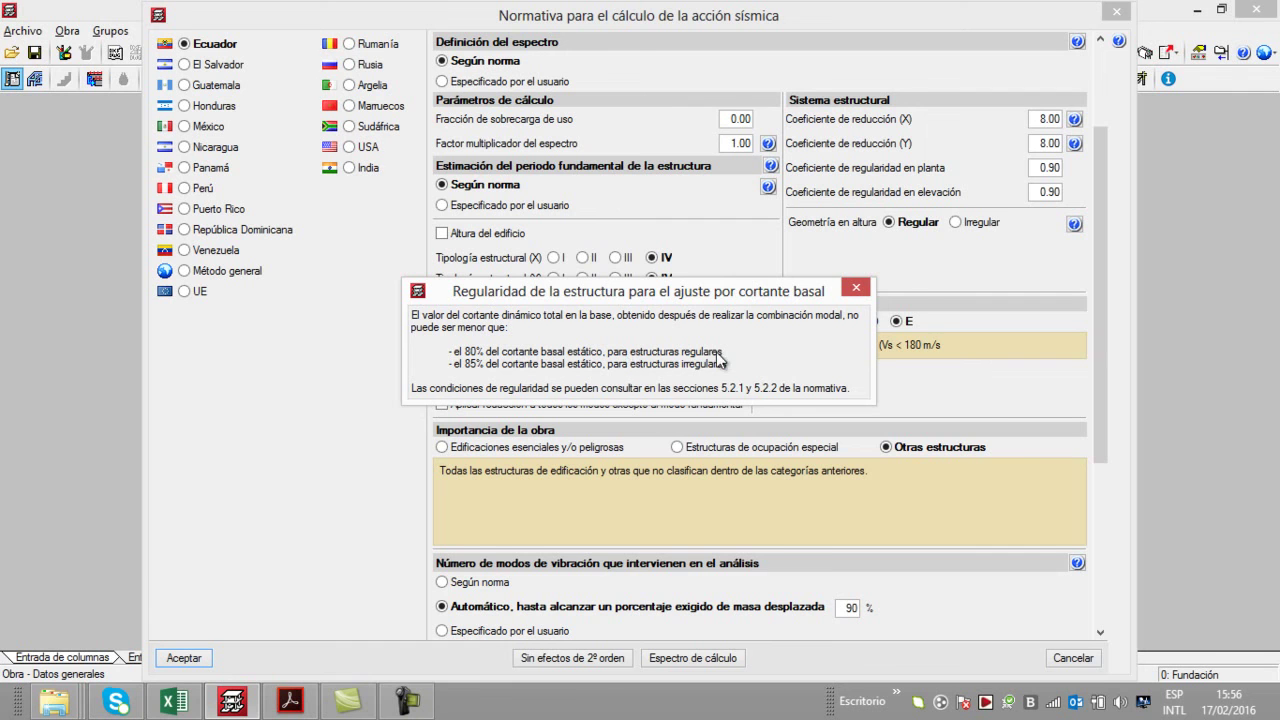
{"action": "left_click", "coordinate": [856, 289]}
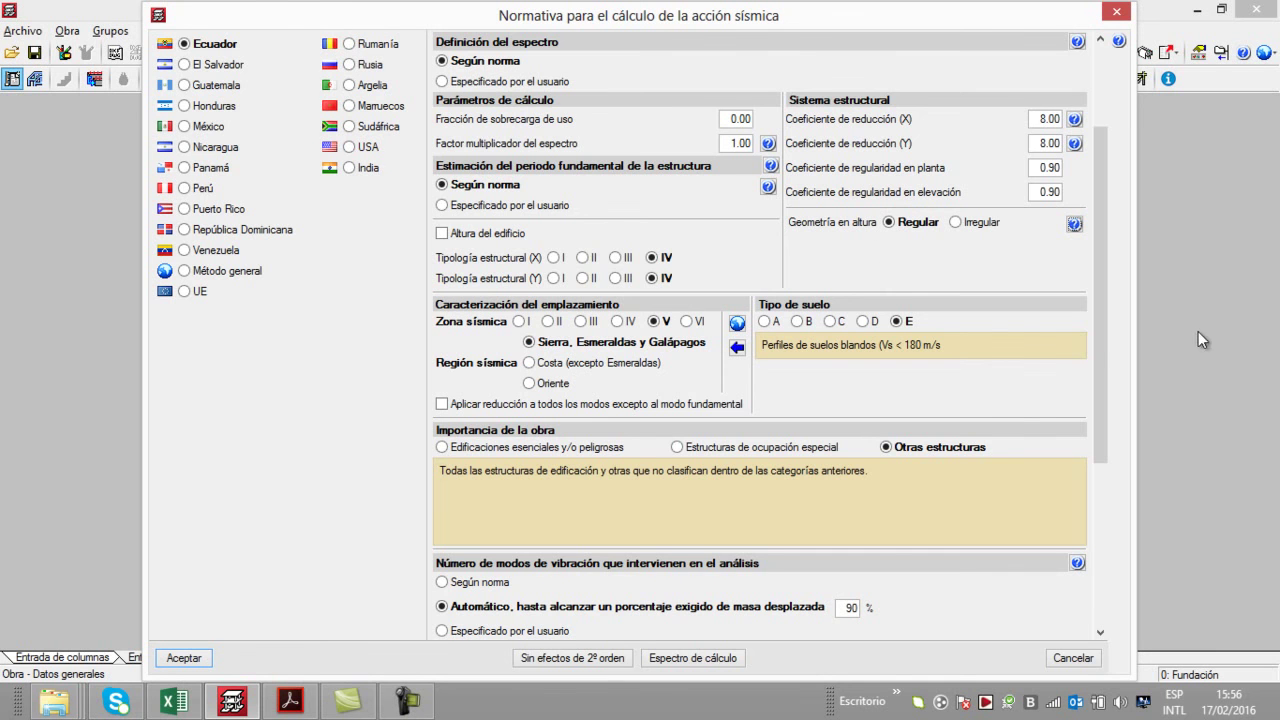
Display the calculation spectrum for the defined seismic parameters
{"action": "left_click_drag", "start_coordinate": [1099, 339], "coordinate": [1099, 510]}
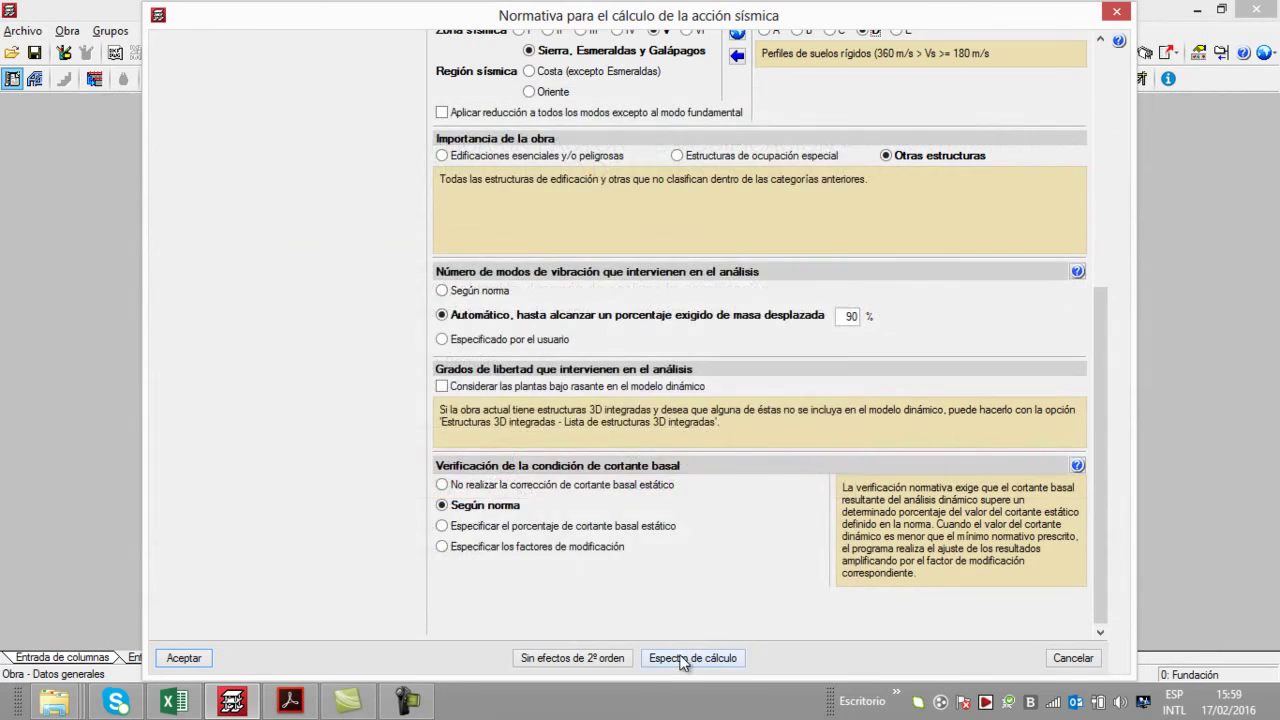
{"action": "left_click", "coordinate": [683, 659]}
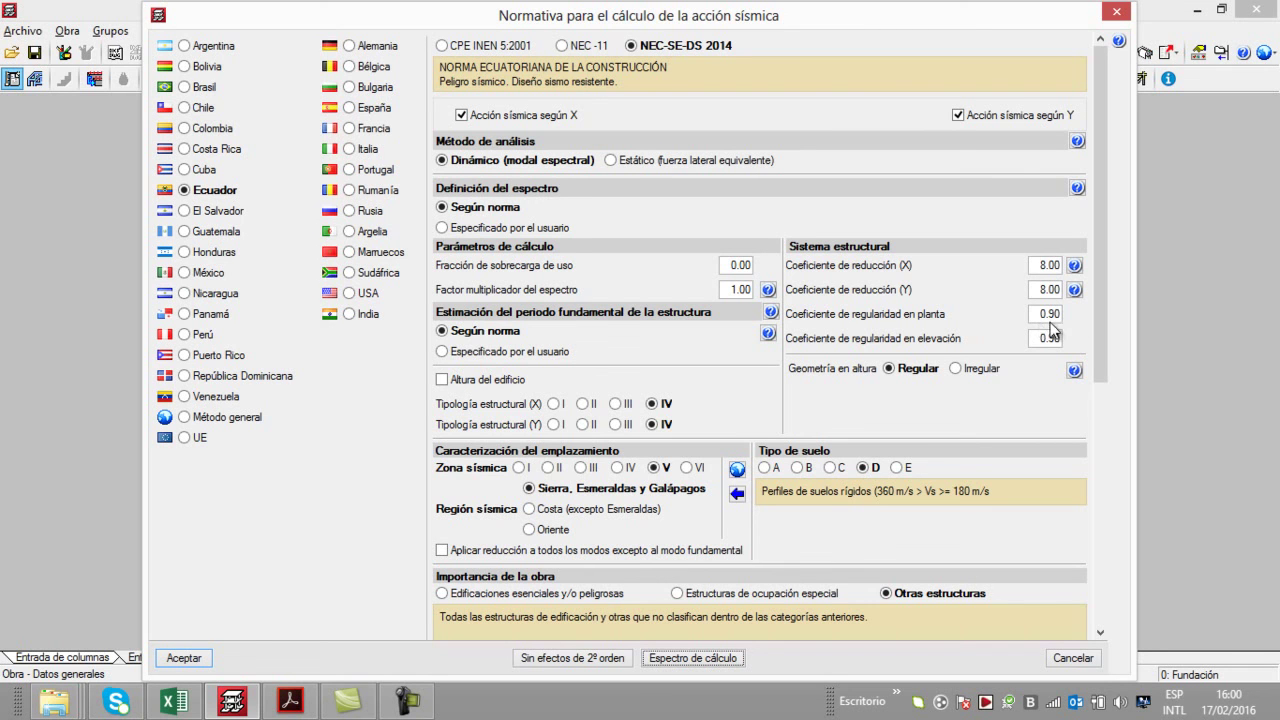
Import the usual project values for Quito, Pichincha again and set the number of vibration modes to Según norma
{"action": "left_click_drag", "start_coordinate": [1093, 341], "coordinate": [1095, 413]}
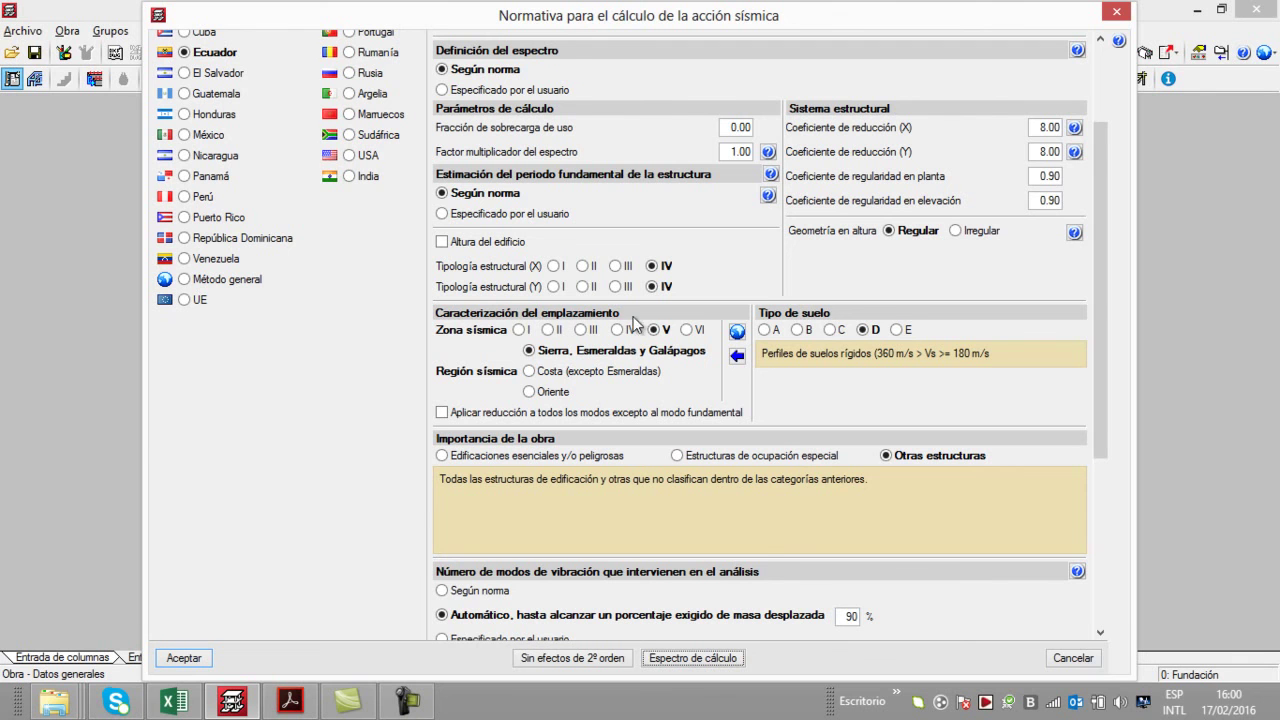
{"action": "left_click", "coordinate": [738, 355]}
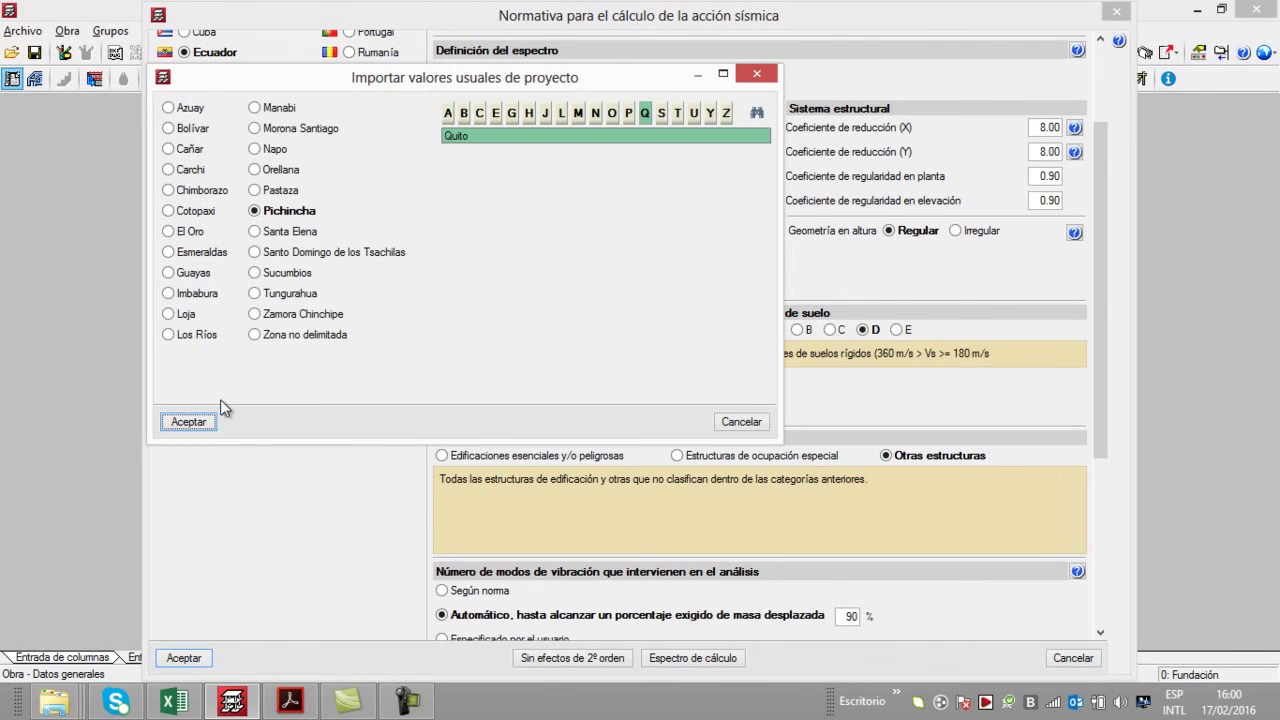
{"action": "left_click", "coordinate": [190, 421]}
{"action": "scroll", "coordinate": [1047, 477], "scroll_direction": "down", "scroll_amount": 3}
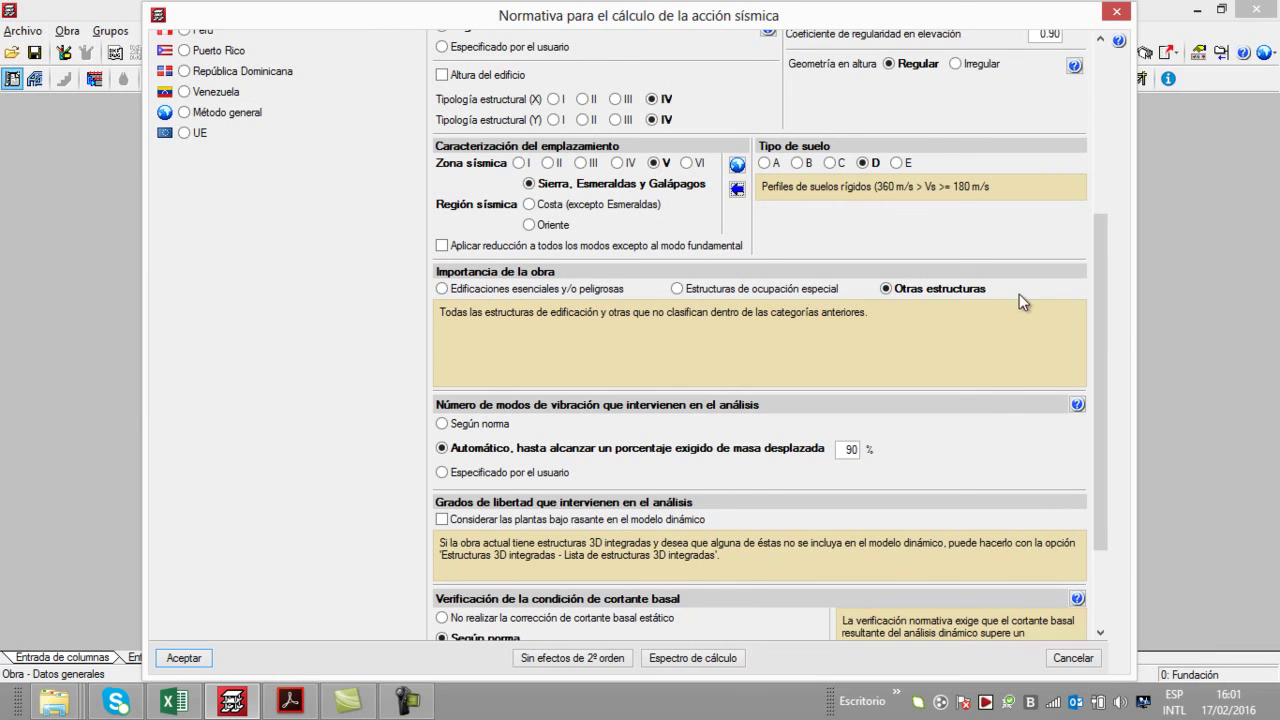
{"action": "scroll", "coordinate": [1089, 460], "scroll_direction": "down", "scroll_amount": 2}
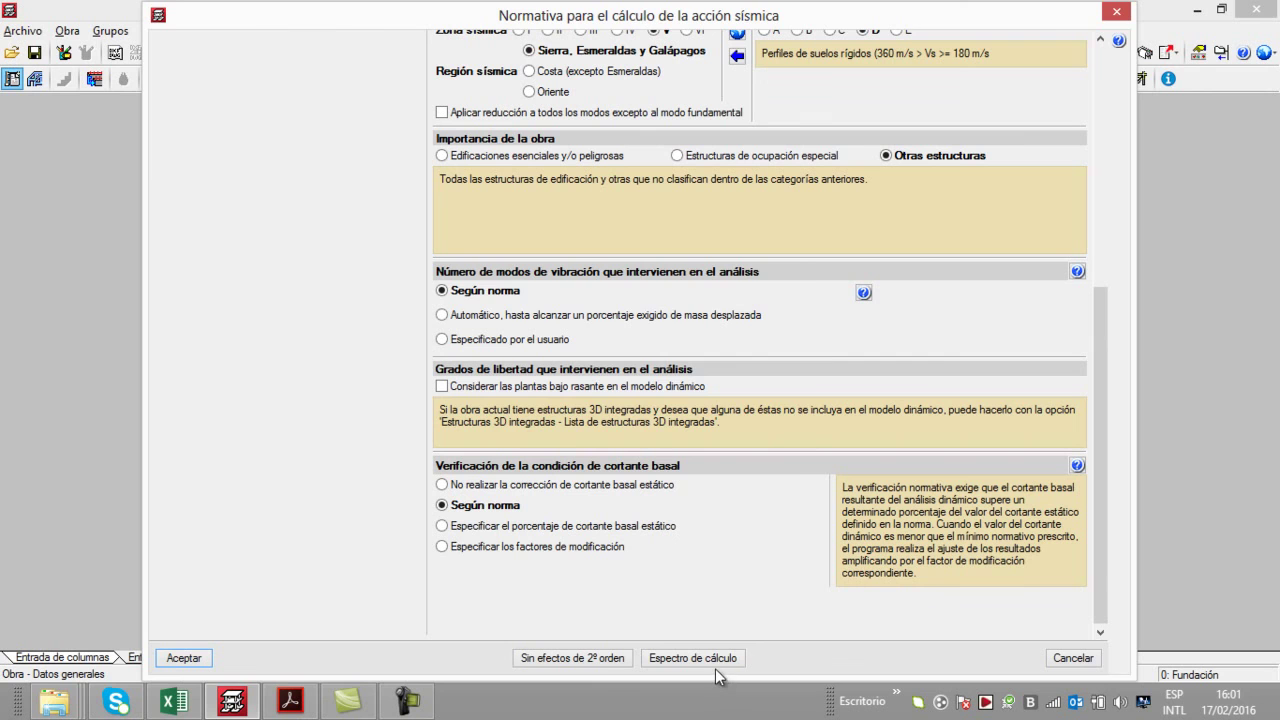
Review the second-order effects settings and accept them with second-order effects not considered
{"action": "left_click", "coordinate": [615, 658]}
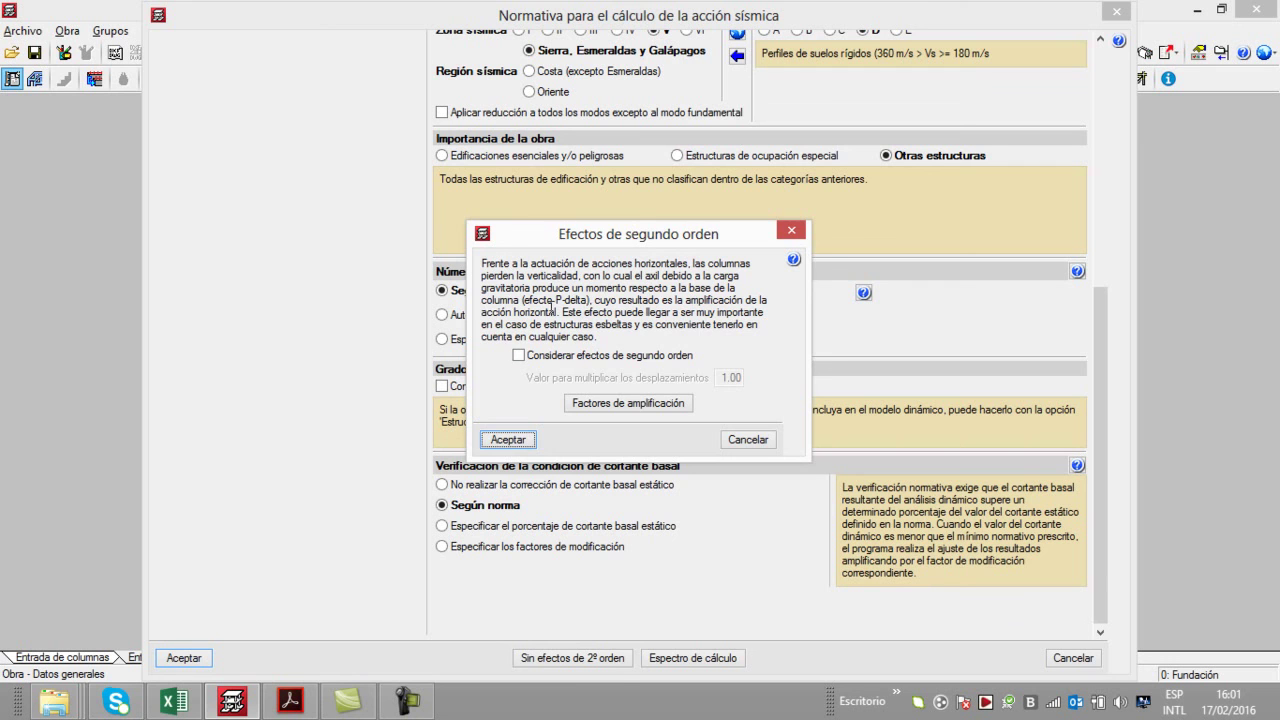
{"action": "left_click", "coordinate": [795, 233]}
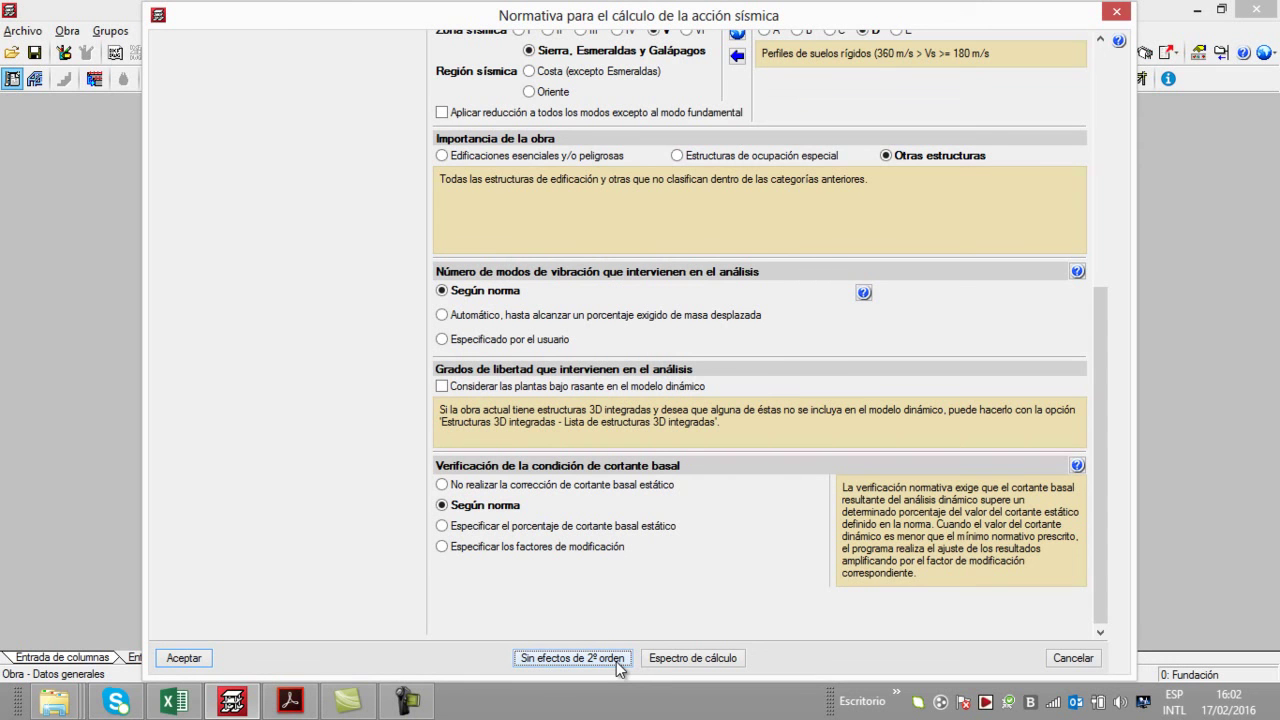
{"action": "left_click", "coordinate": [613, 660]}
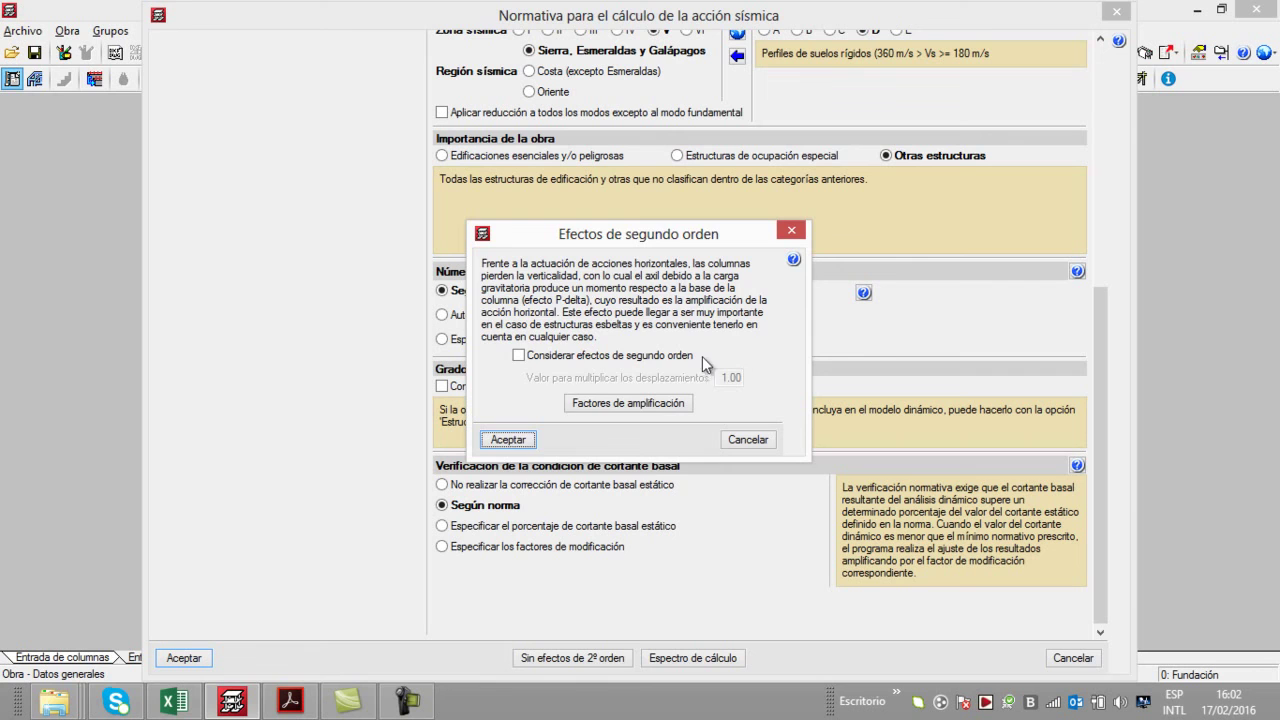
{"action": "left_click", "coordinate": [524, 442]}
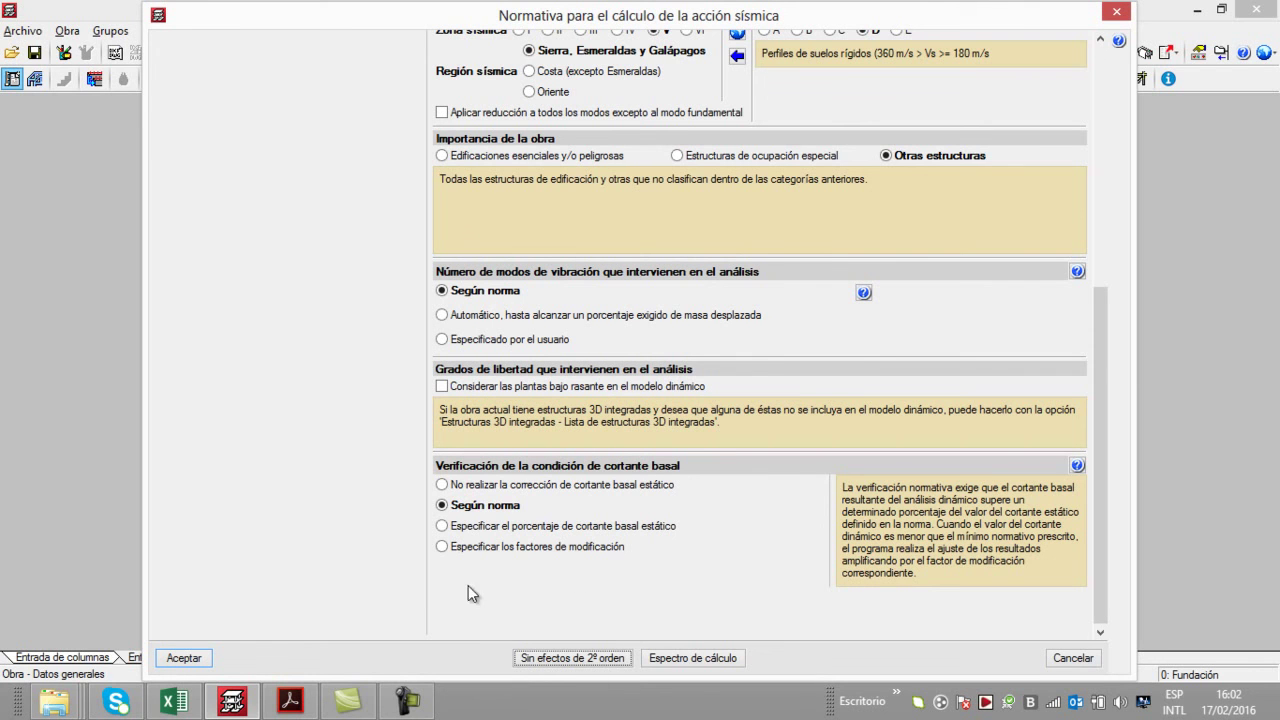
Accept the seismic action settings and choose Ninguno as the ductility reinforcement criterion in the general data
{"action": "left_click", "coordinate": [184, 658]}
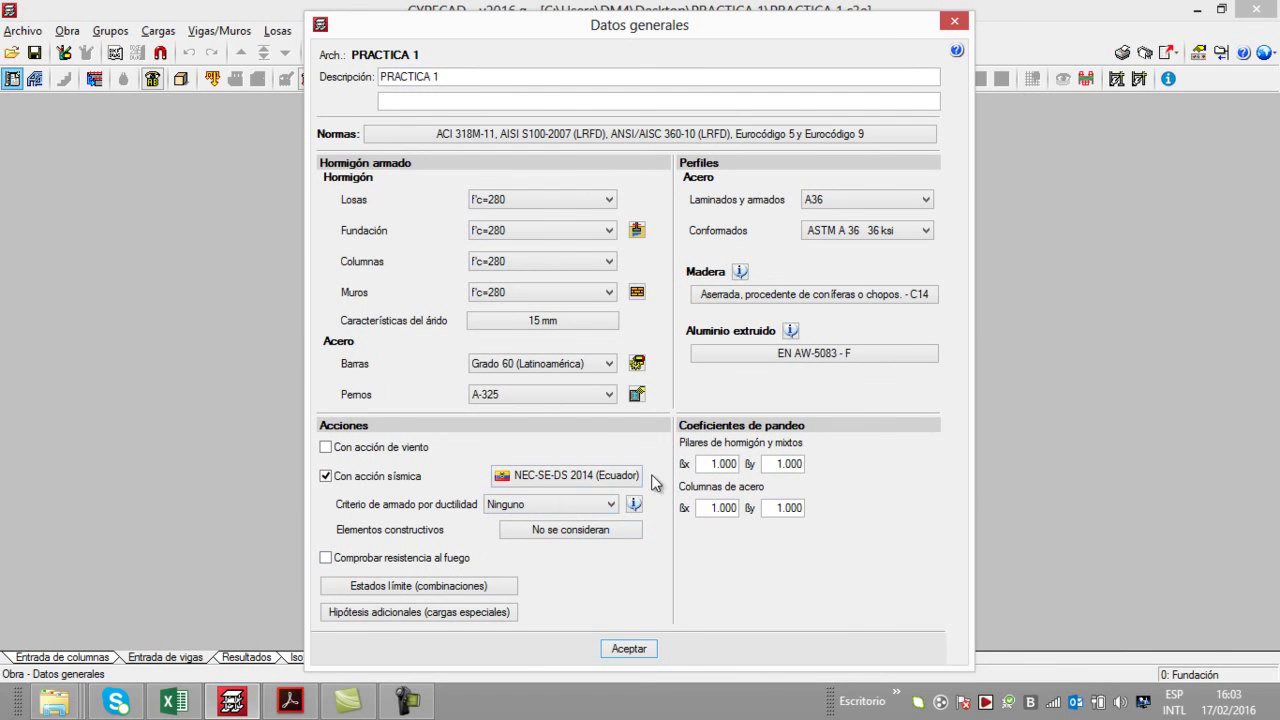
{"action": "left_click", "coordinate": [611, 504]}
{"action": "left_click", "coordinate": [592, 517]}
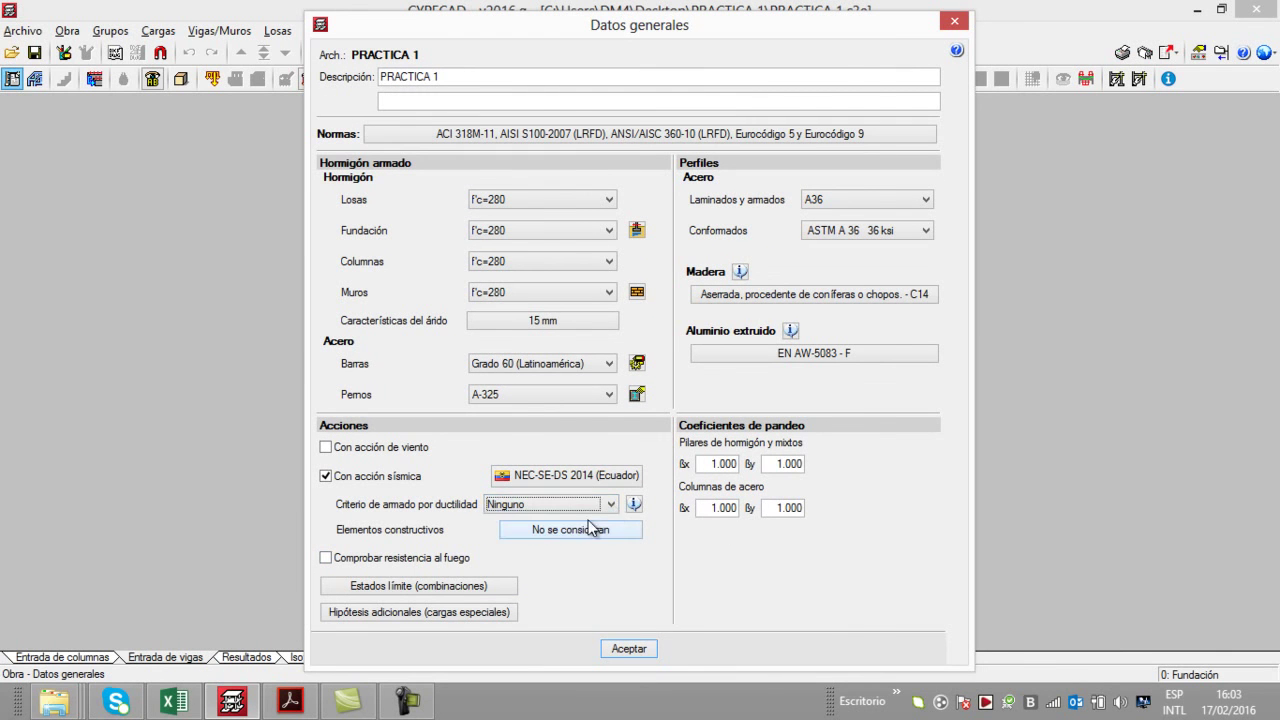